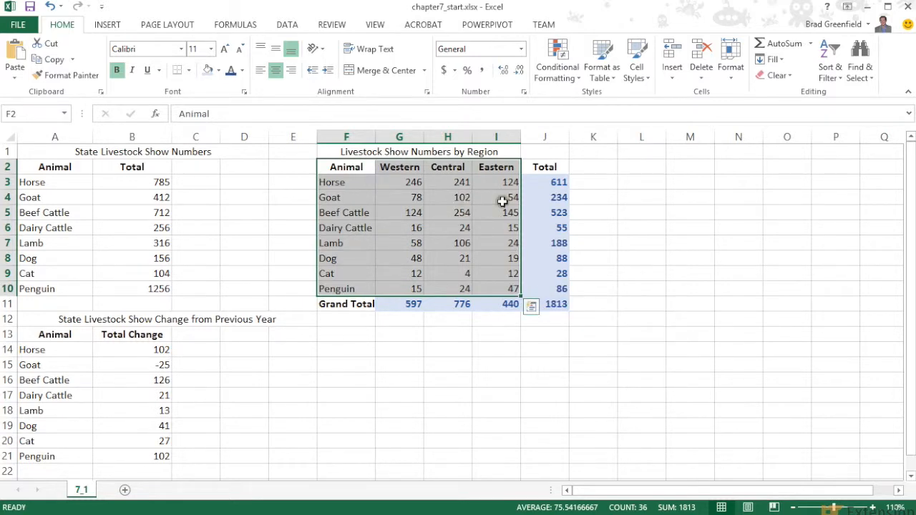
Insert a clustered column chart of the selected livestock numbers by region, and reposition the chart on the sheet.
click(531, 306)
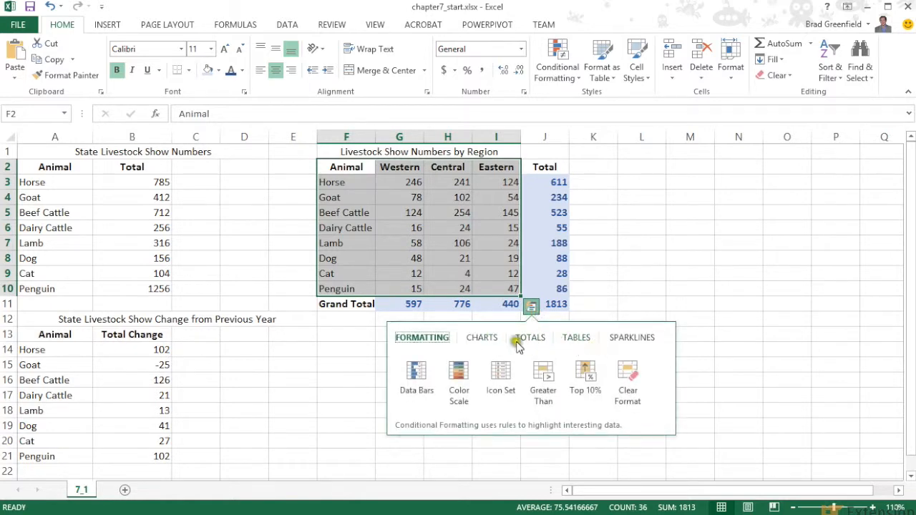
click(483, 337)
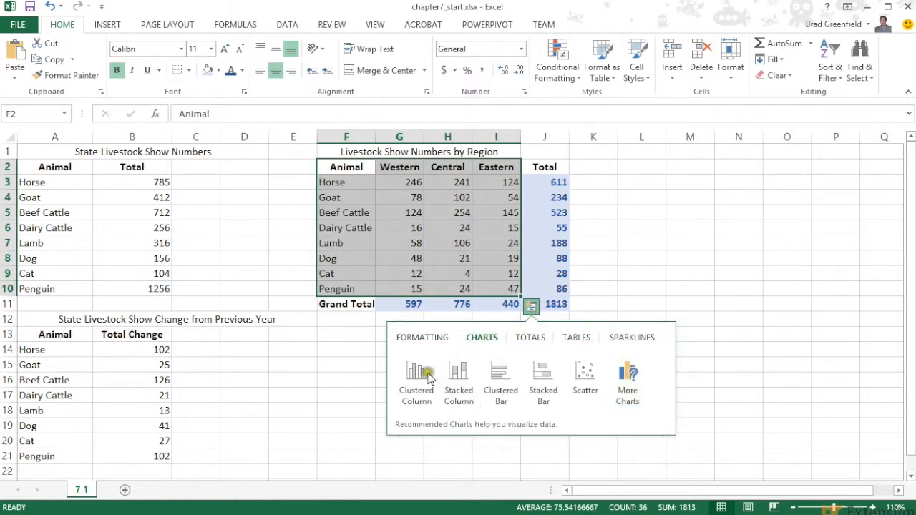
mouse_move(421, 386)
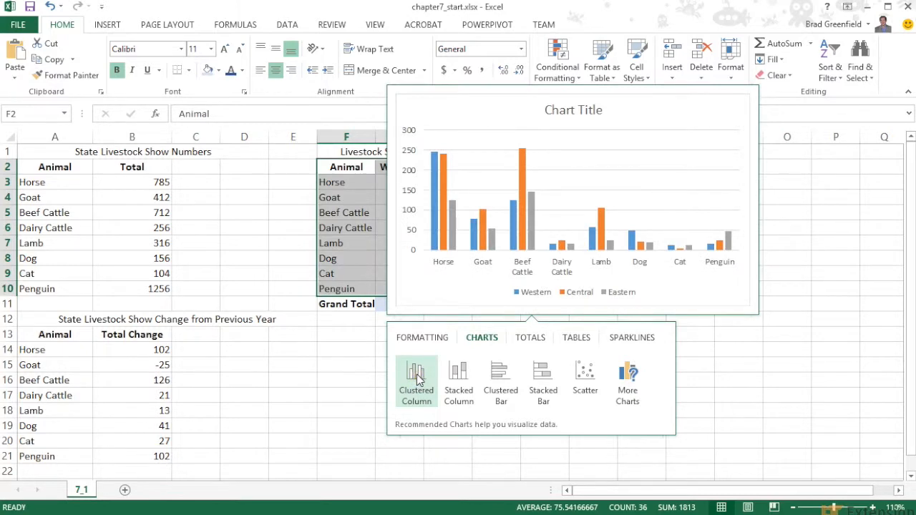
click(419, 380)
drag(532, 222, 619, 188)
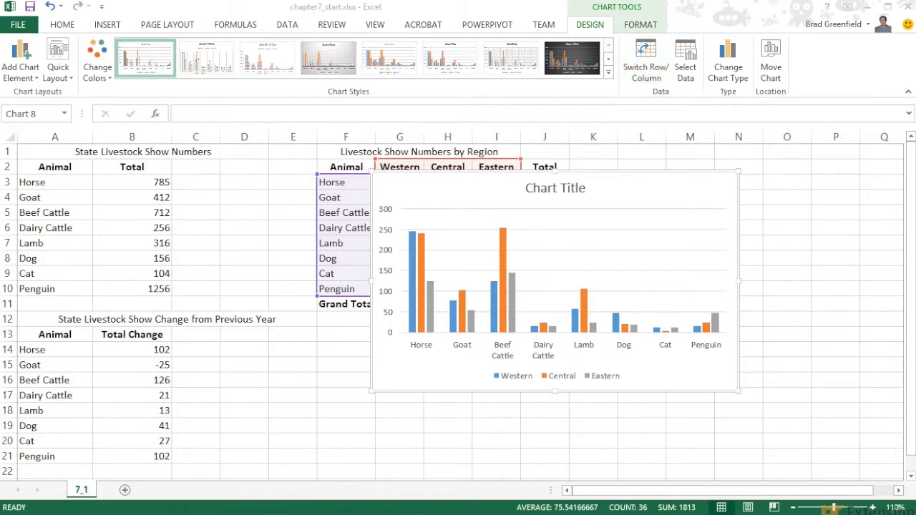
Swap the chart's rows and columns to group the bars by region, and swap them back.
click(647, 59)
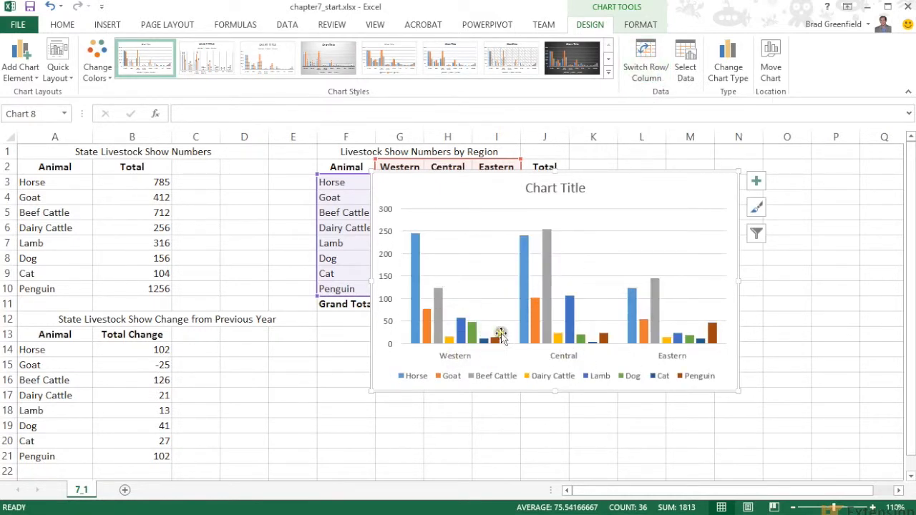
click(646, 59)
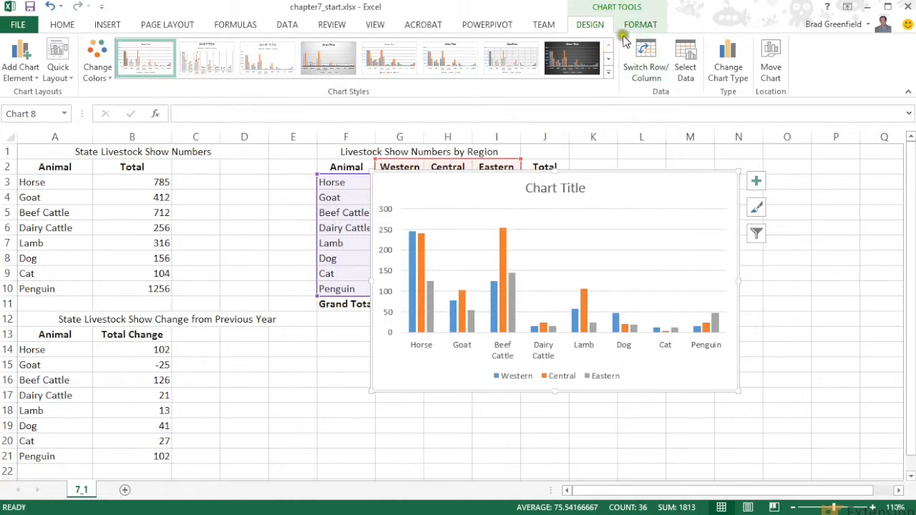
Preview the stacked column and the 3-D clustered, stacked, 100% stacked and plain 3-D column types for the chart.
click(727, 71)
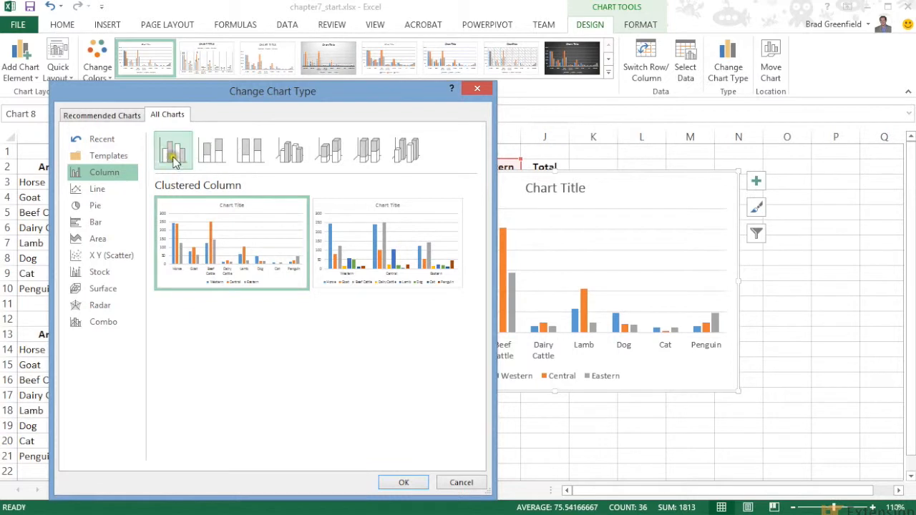
click(209, 159)
mouse_move(205, 241)
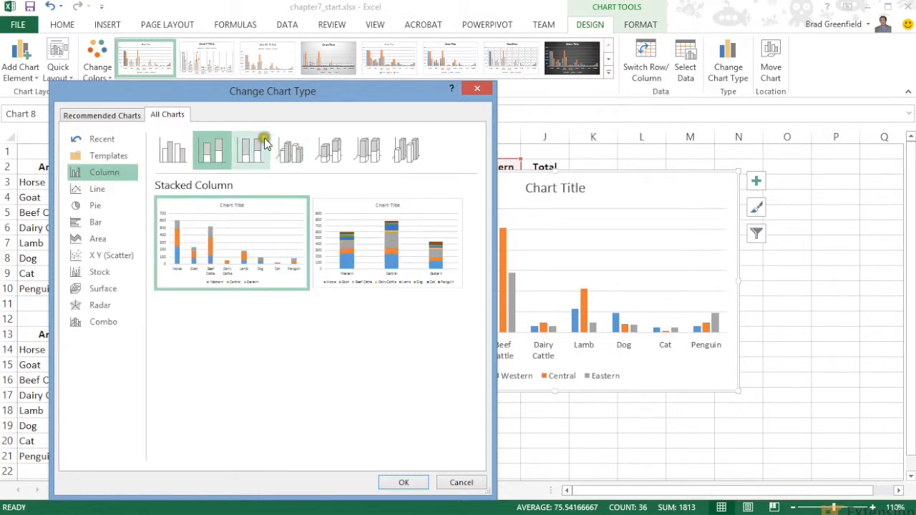
click(301, 153)
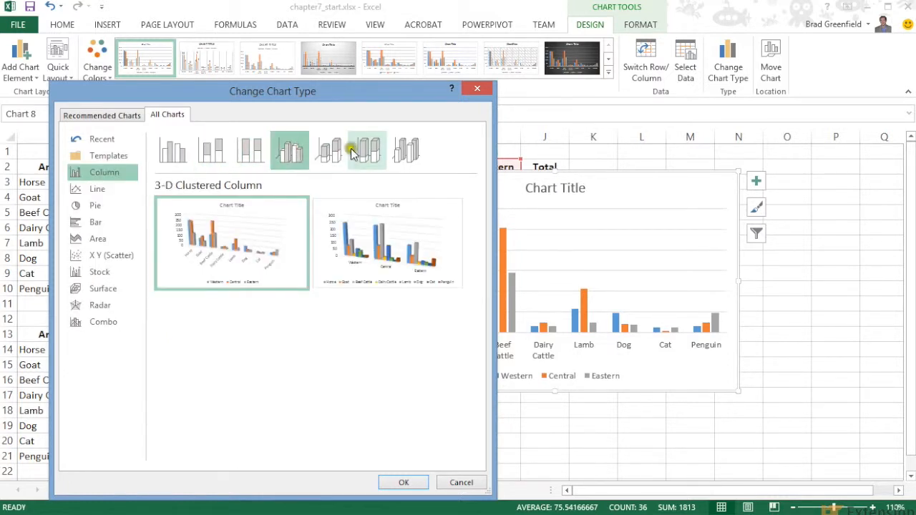
click(330, 150)
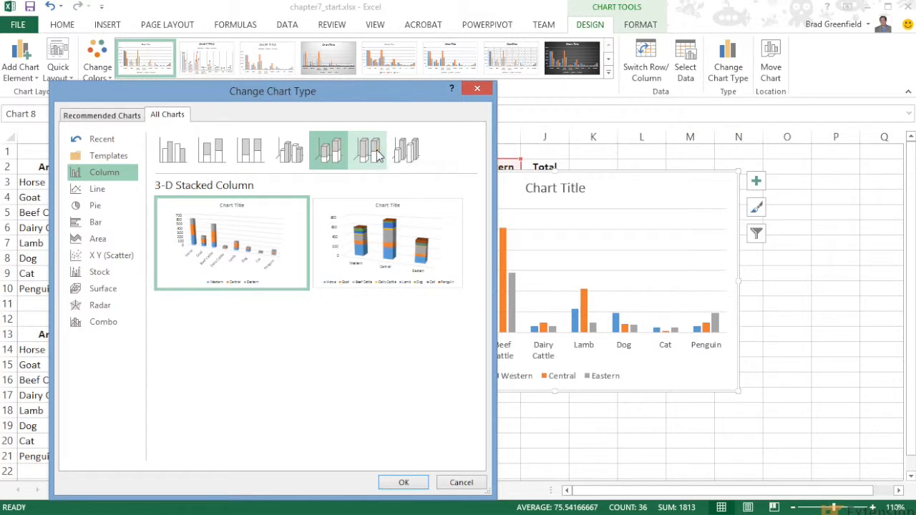
click(372, 152)
click(410, 153)
mouse_move(281, 252)
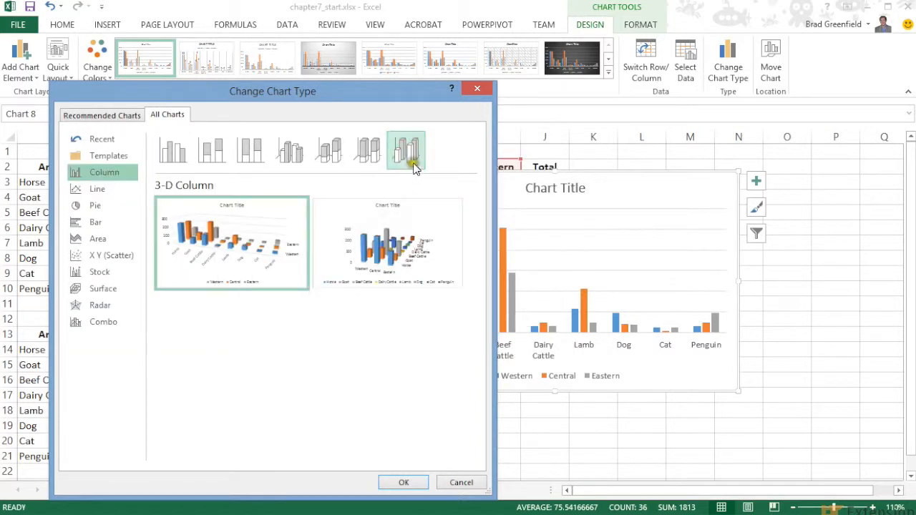
mouse_move(393, 212)
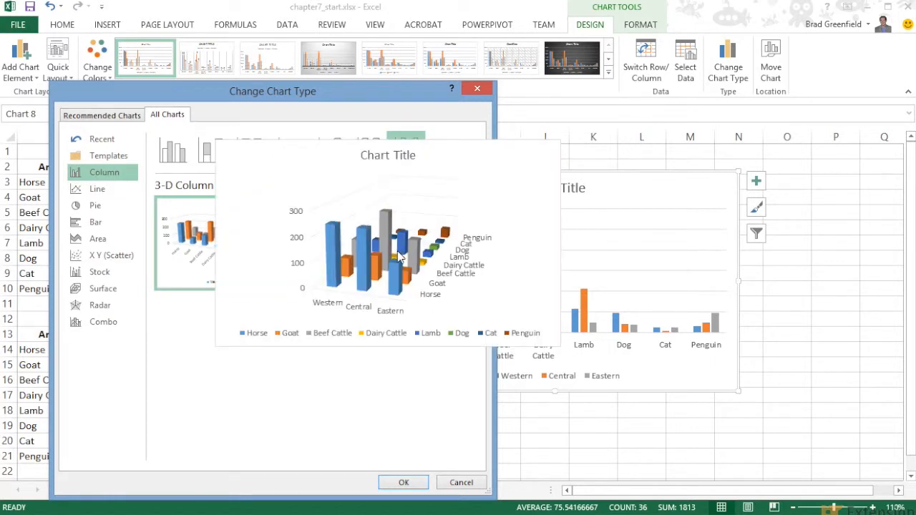
Preview how the regional data looks as line, pie and clustered bar charts.
click(94, 190)
mouse_move(184, 221)
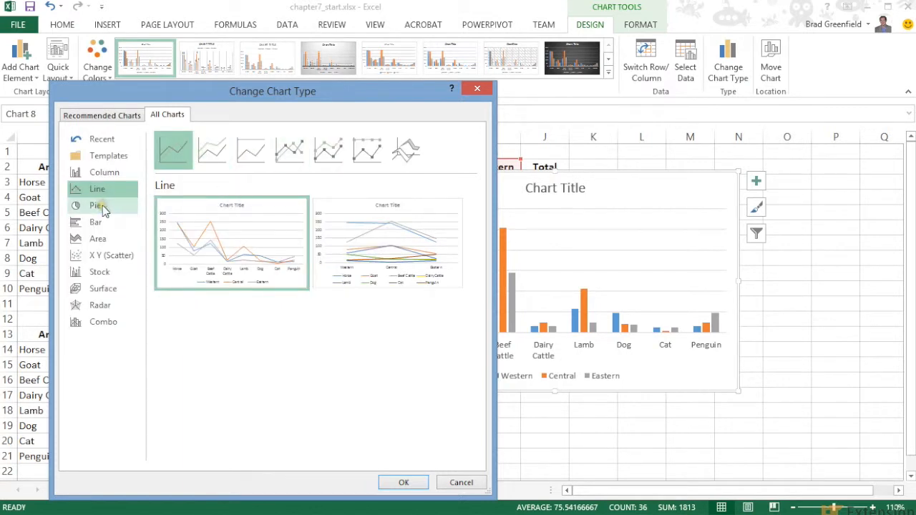
click(103, 206)
mouse_move(190, 222)
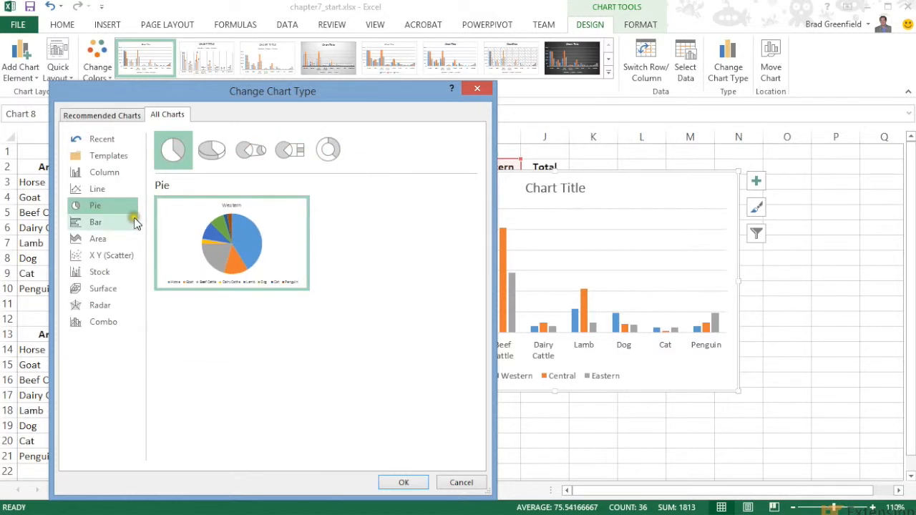
click(96, 224)
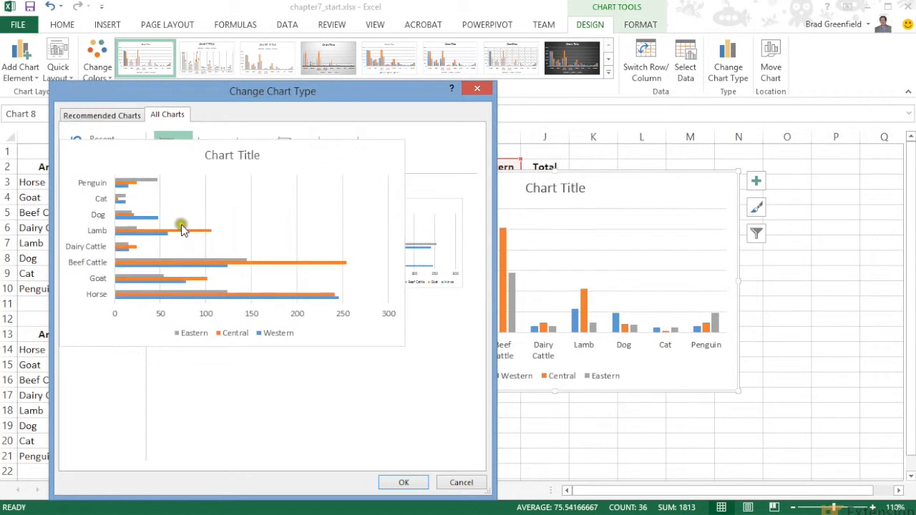
mouse_move(337, 233)
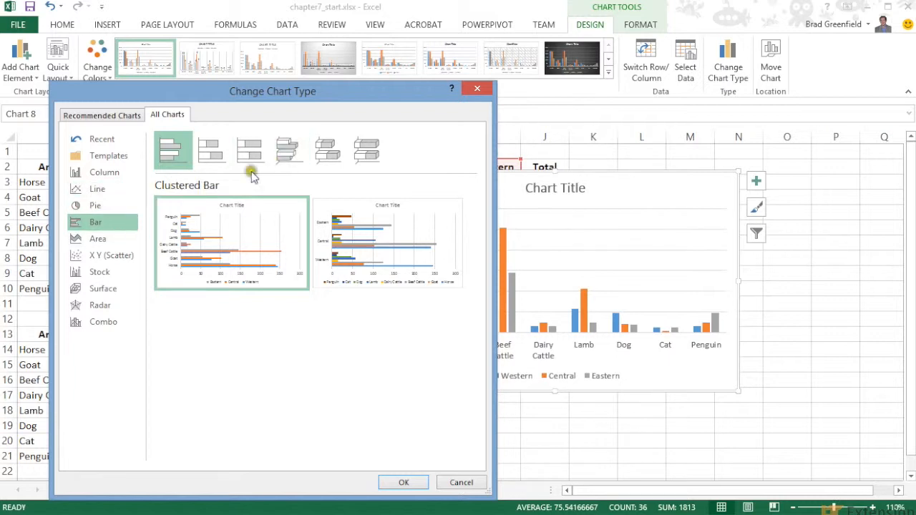
Compare the 3-D stacked and 3-D clustered bar variants, and leave the chart type selection without applying a change.
click(283, 150)
click(317, 152)
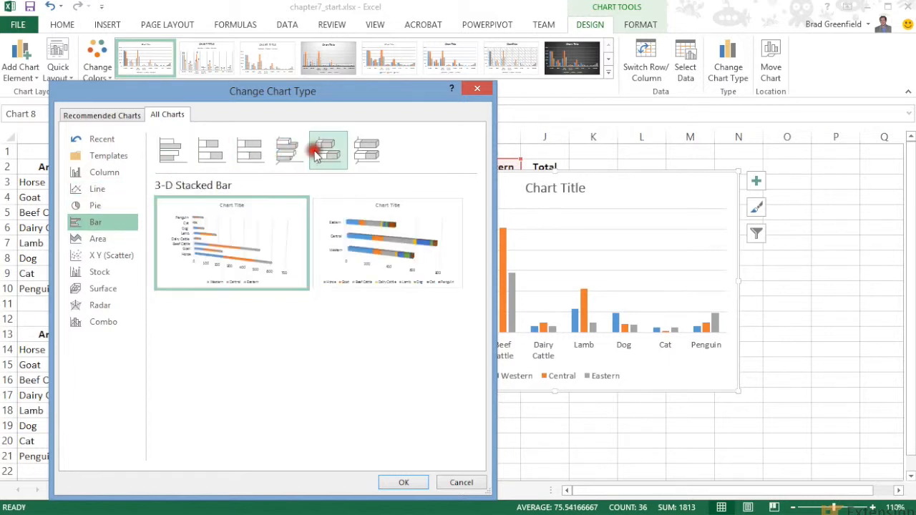
click(290, 163)
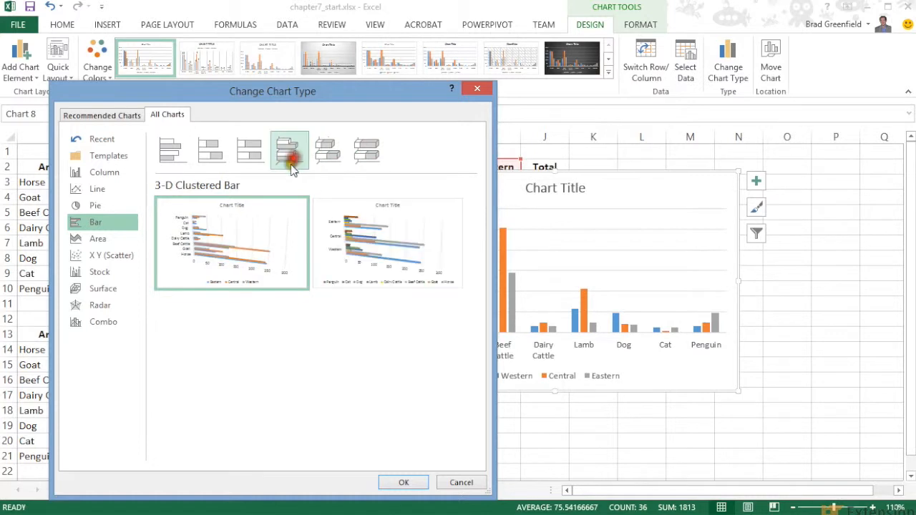
mouse_move(248, 234)
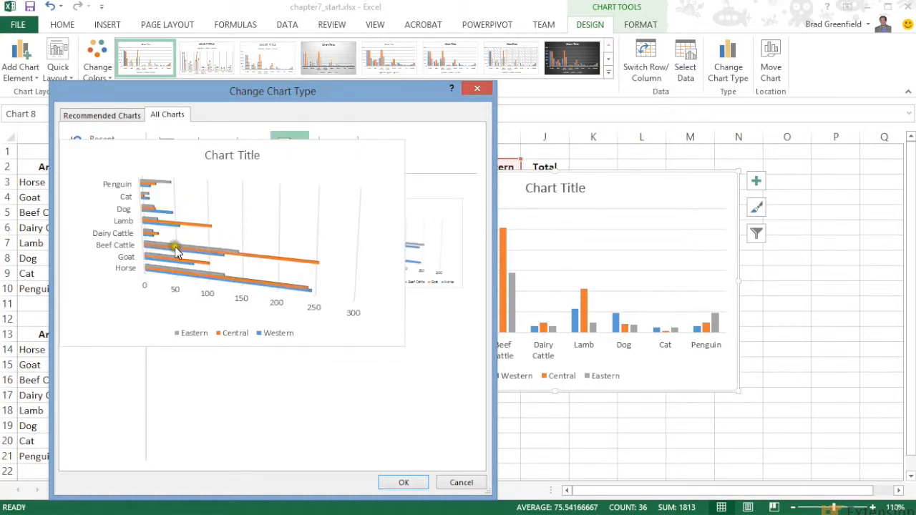
click(477, 89)
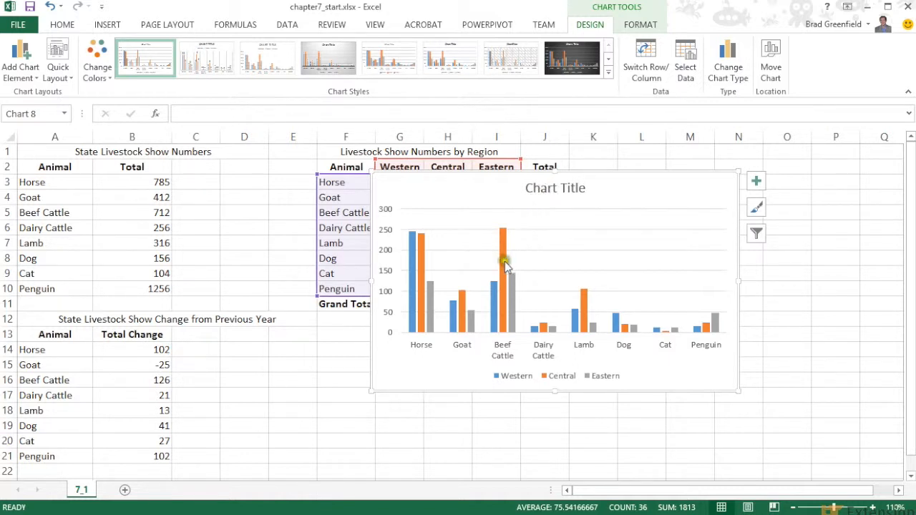
mouse_move(505, 266)
mouse_move(512, 297)
Enter "State Livestock Show Number" as the chart title, and undo that title change.
click(529, 189)
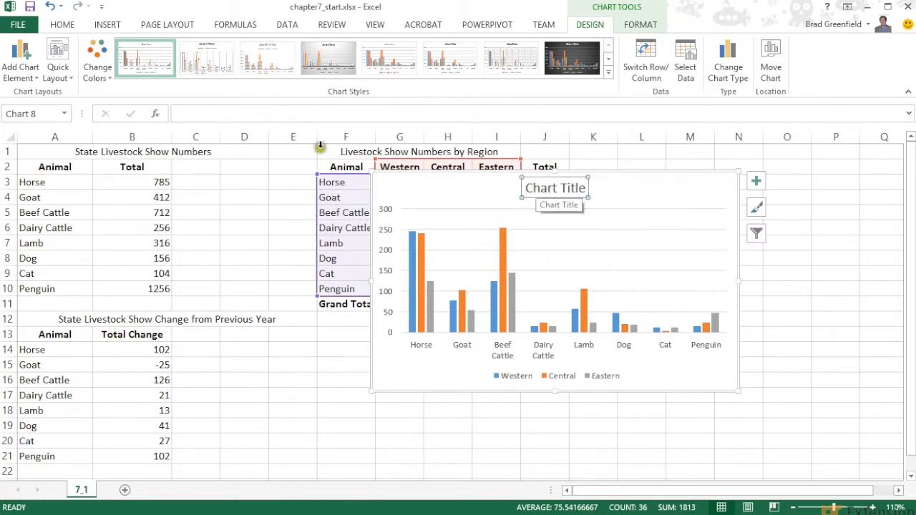
click(247, 113)
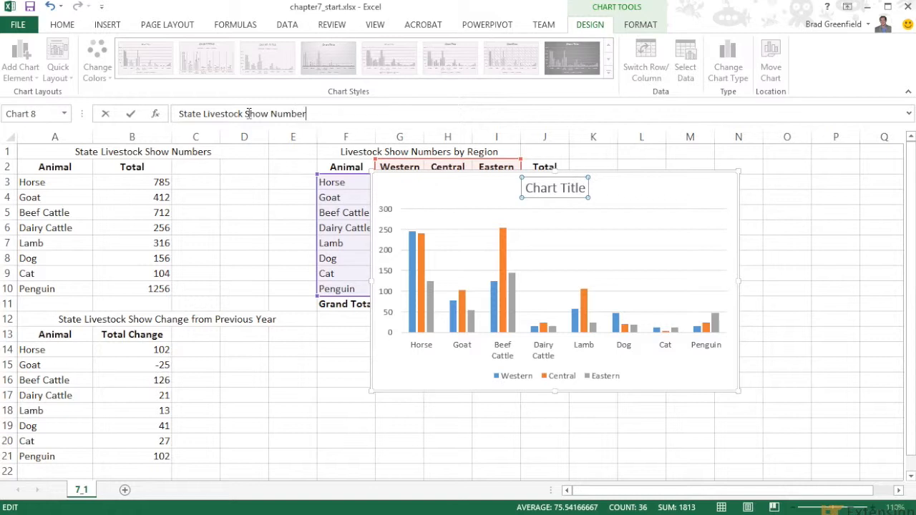
key(Return)
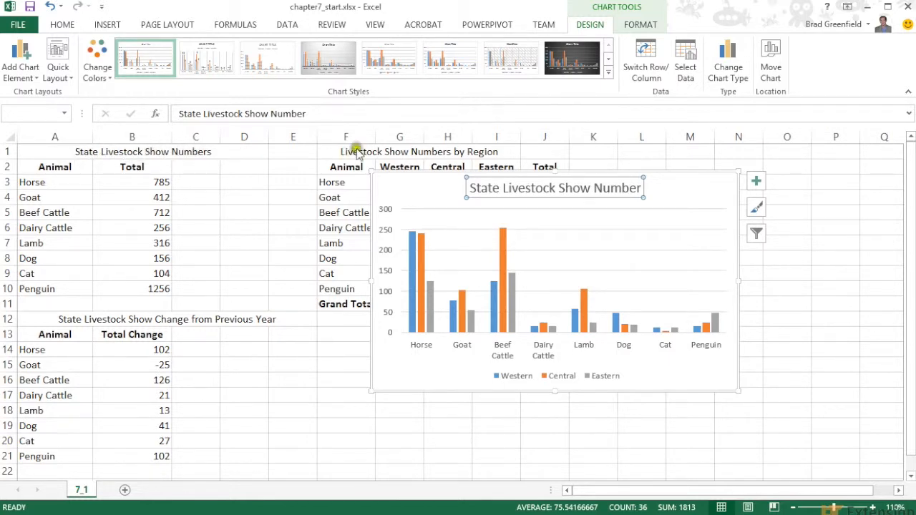
click(48, 6)
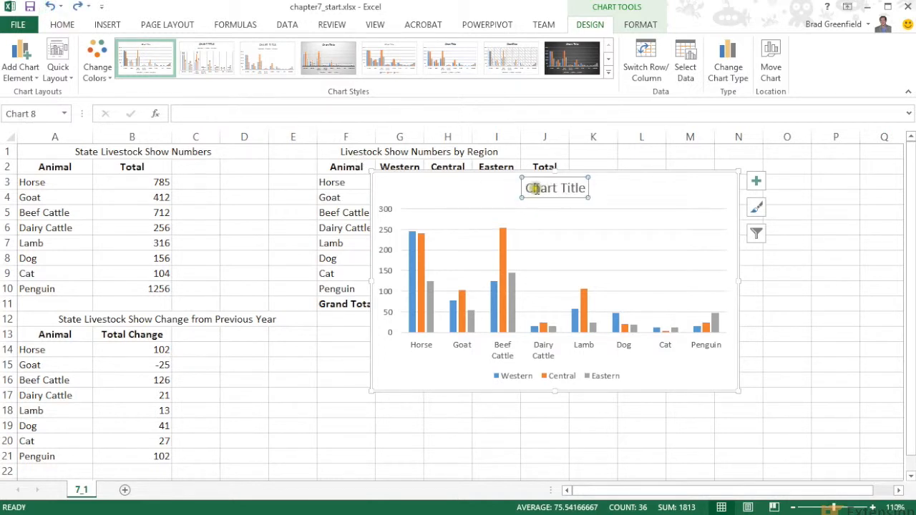
Link the chart title to the heading in A1:D1 of sheet 7_1, and shift the chart toward the state totals table.
click(226, 118)
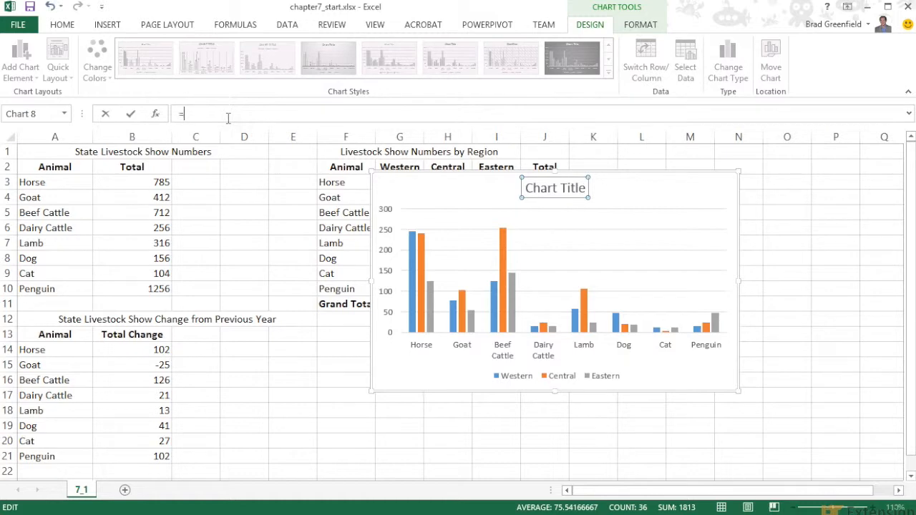
click(86, 152)
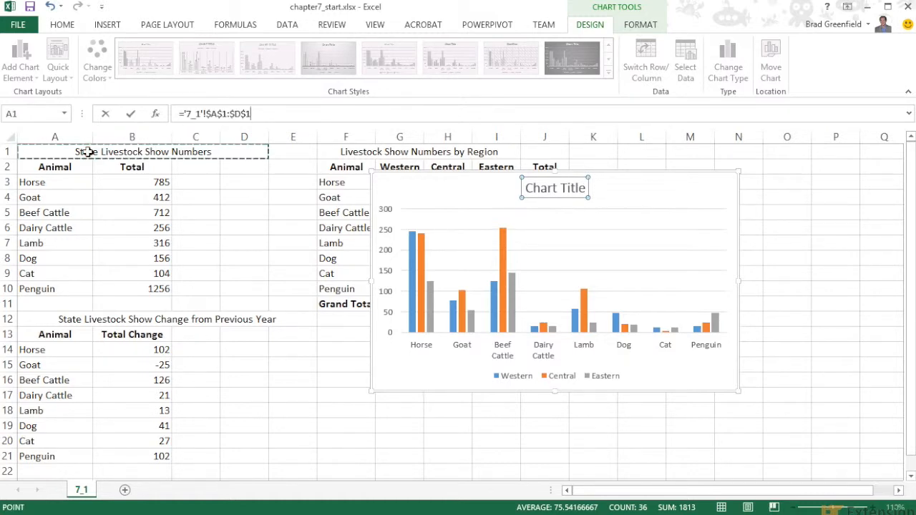
key(Return)
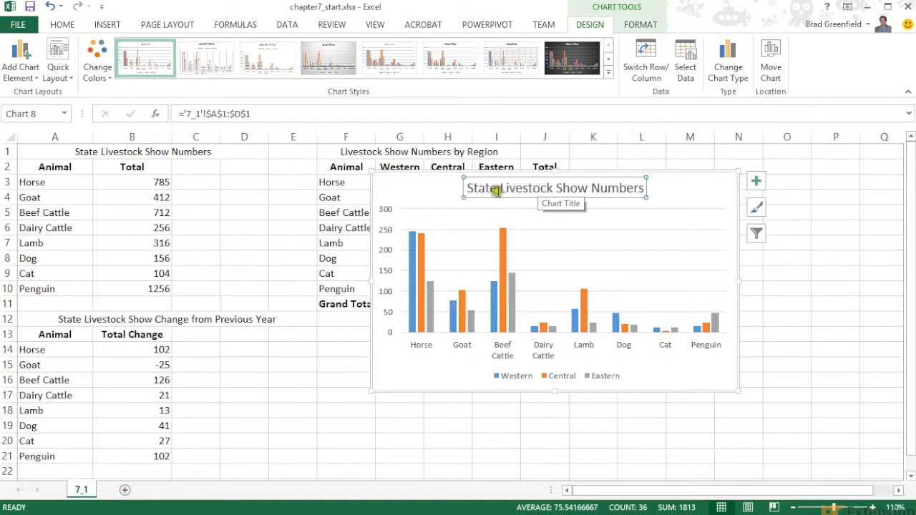
drag(423, 181, 288, 186)
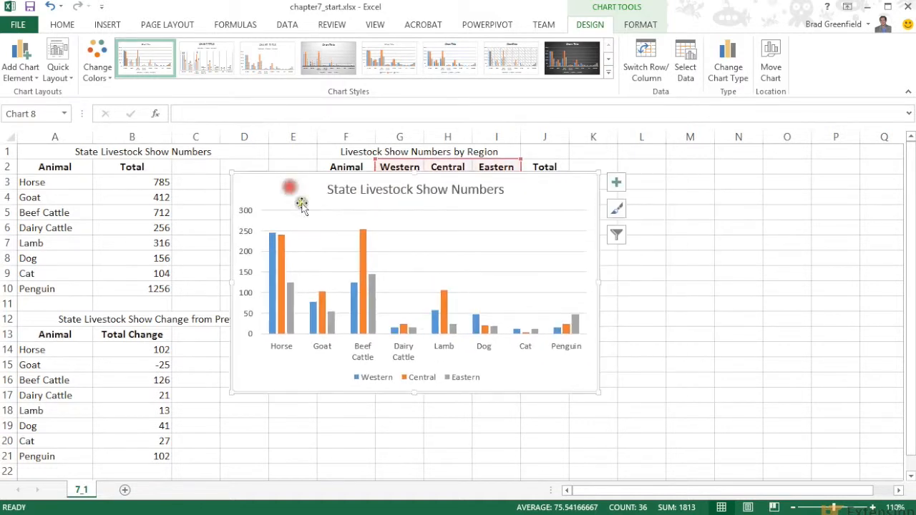
click(401, 236)
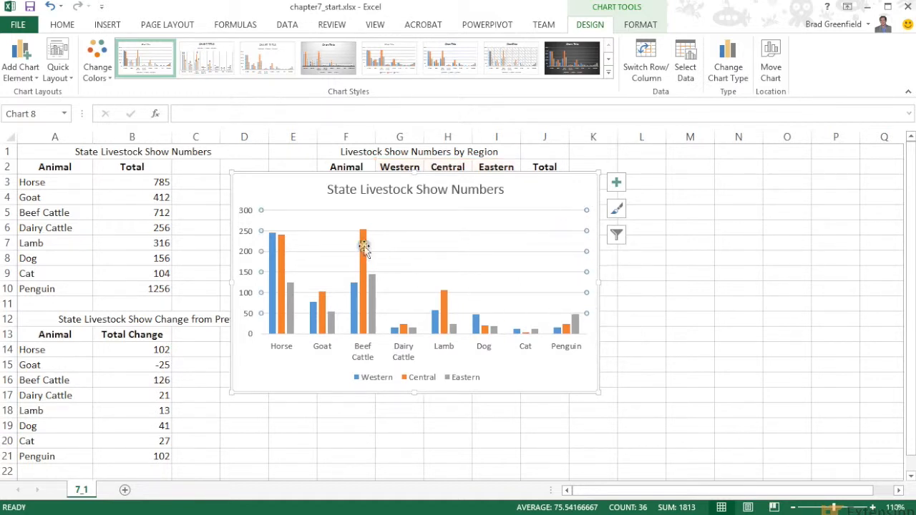
right_click(419, 231)
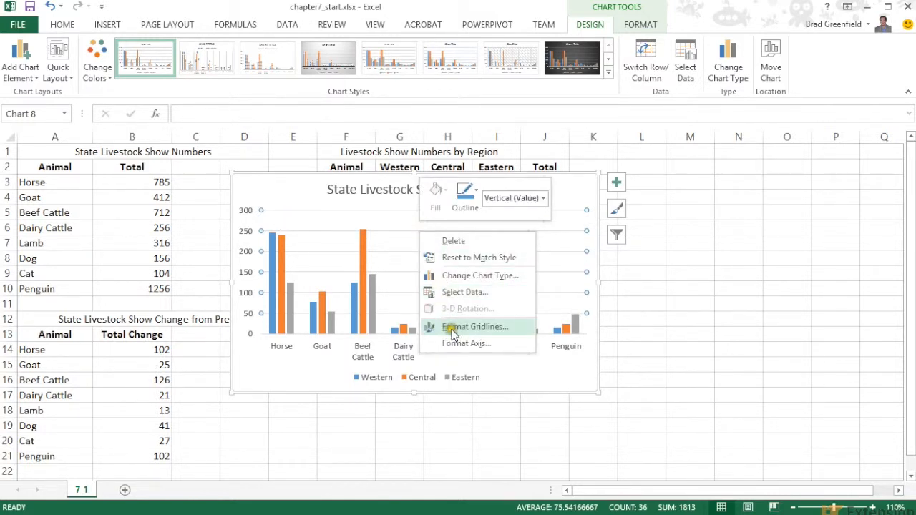
click(344, 362)
click(245, 271)
right_click(245, 274)
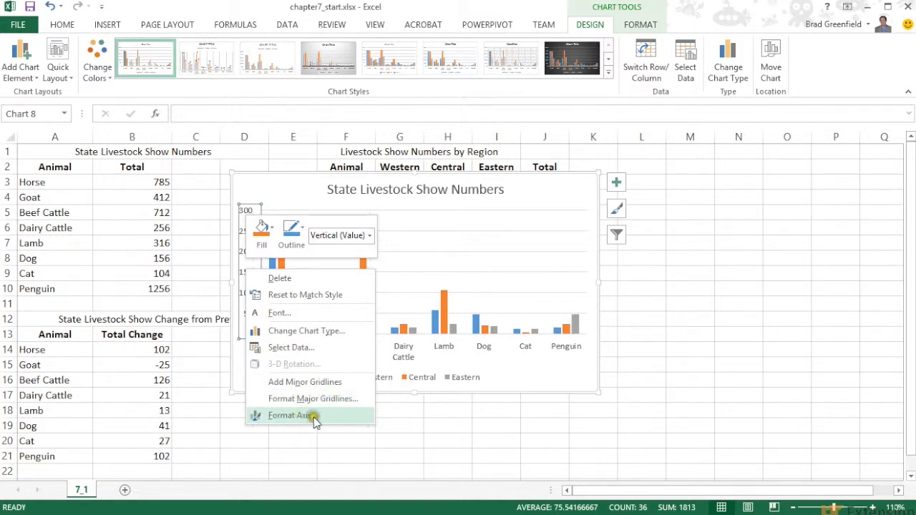
click(523, 378)
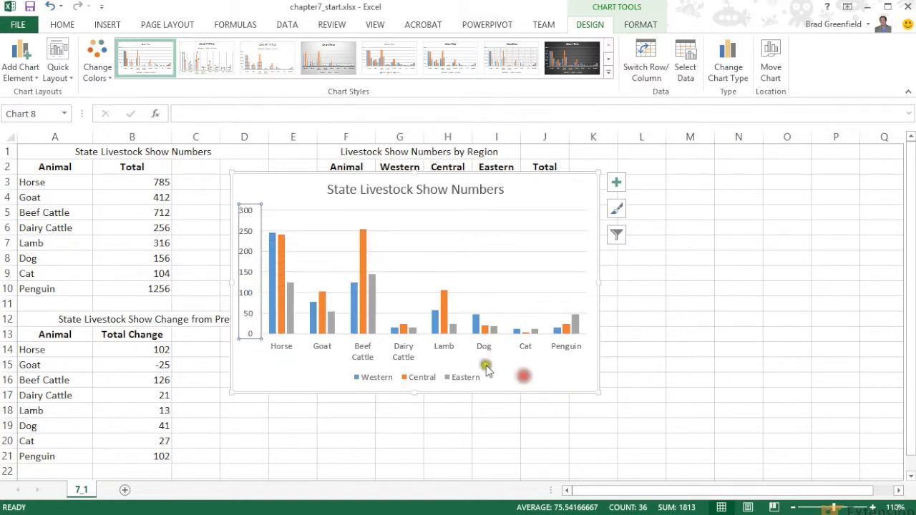
Open the formatting options for the chart's major gridlines and set their line width to 2 pt.
right_click(427, 236)
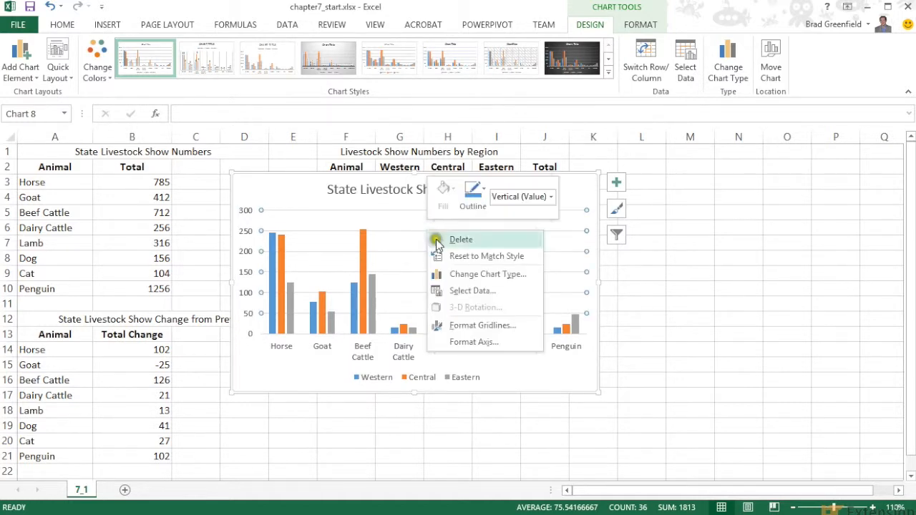
click(473, 325)
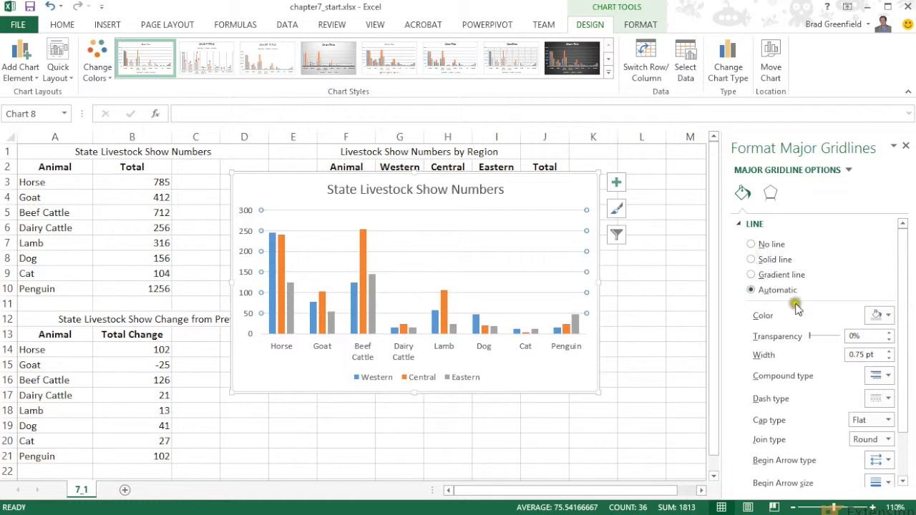
click(888, 352)
click(888, 352)
click(888, 352)
click(888, 352)
click(888, 352)
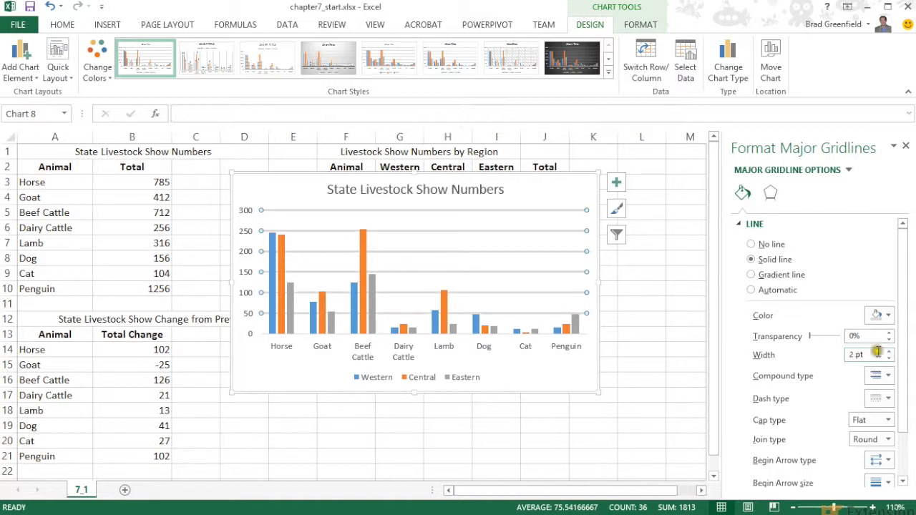
Colour the chart's major gridlines black.
scroll(877, 351, down, 2)
scroll(863, 360, up, 2)
click(885, 316)
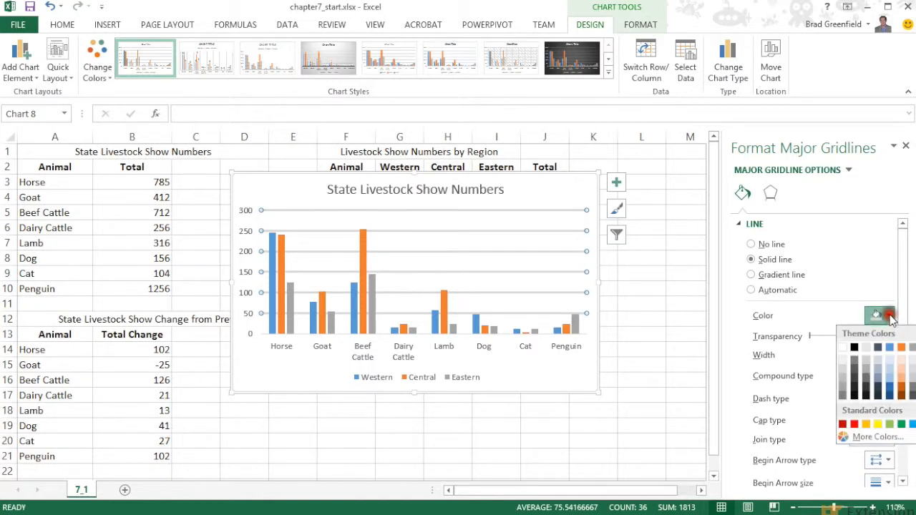
click(854, 348)
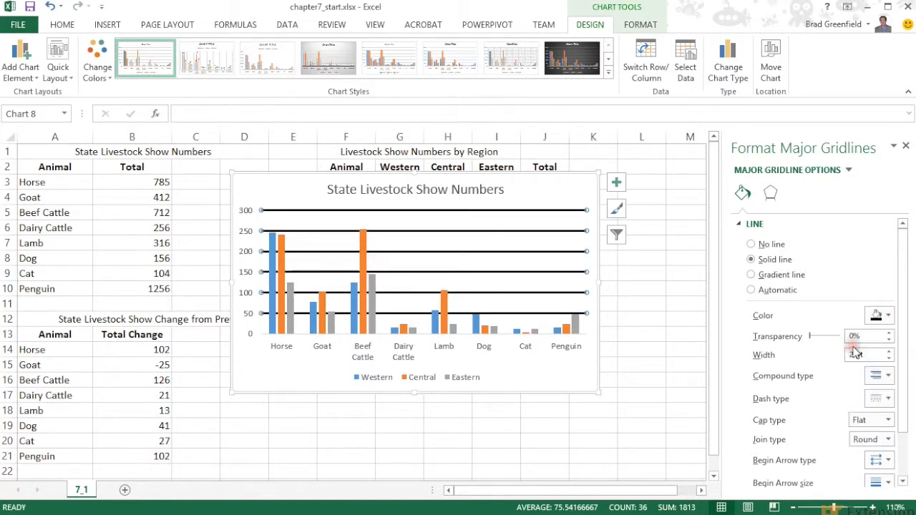
Thicken the chart's major gridlines to 3.25 pt.
click(889, 351)
click(888, 350)
click(888, 351)
click(888, 351)
click(888, 350)
click(888, 350)
click(888, 359)
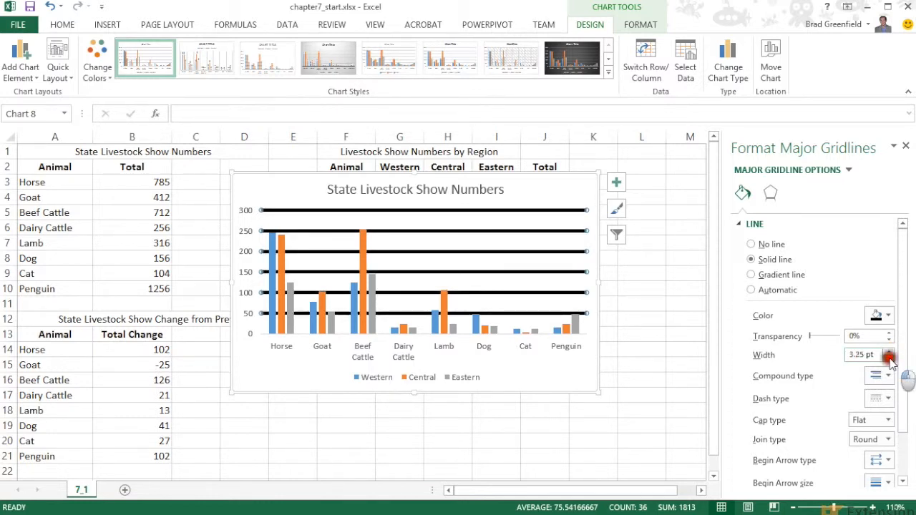
Thin the major gridlines to 0.5 pt, recolour them a lighter tint of black, and close the gridline formatting options.
click(888, 359)
click(889, 359)
click(889, 359)
click(888, 359)
click(889, 359)
click(889, 359)
click(889, 359)
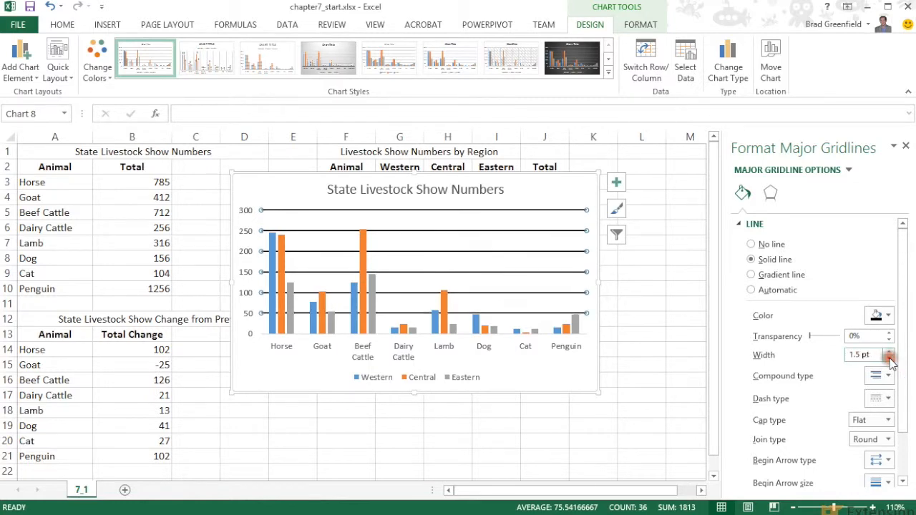
click(889, 359)
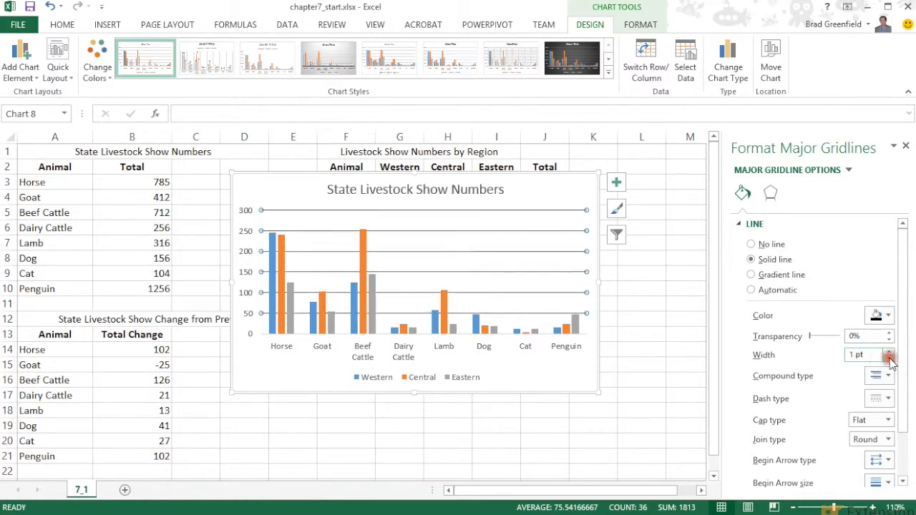
click(889, 360)
click(888, 361)
click(888, 317)
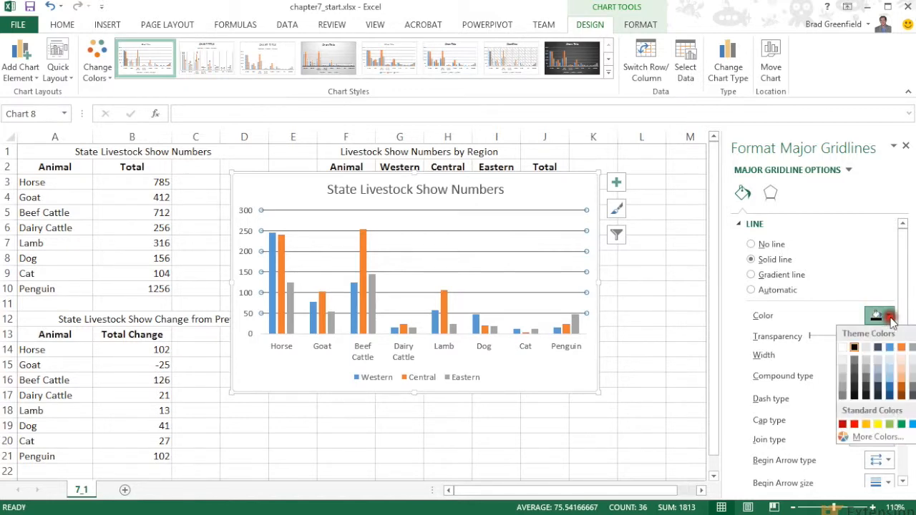
click(856, 362)
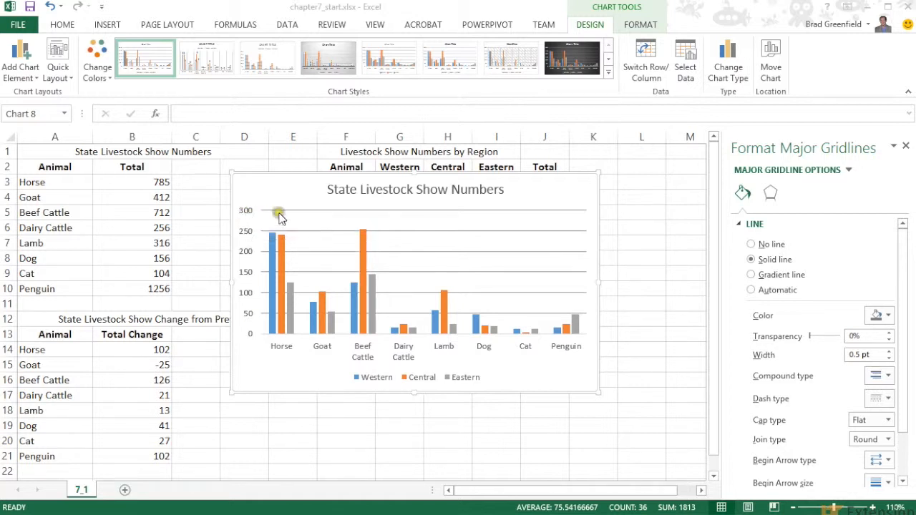
click(903, 147)
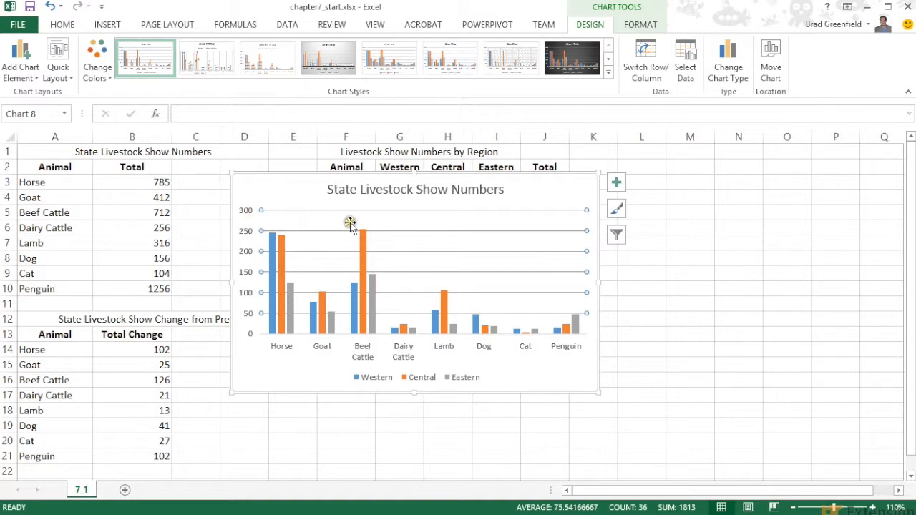
Open the formatting options for the chart's vertical axis, and undo an accidental shift of the chart.
click(244, 234)
right_click(246, 228)
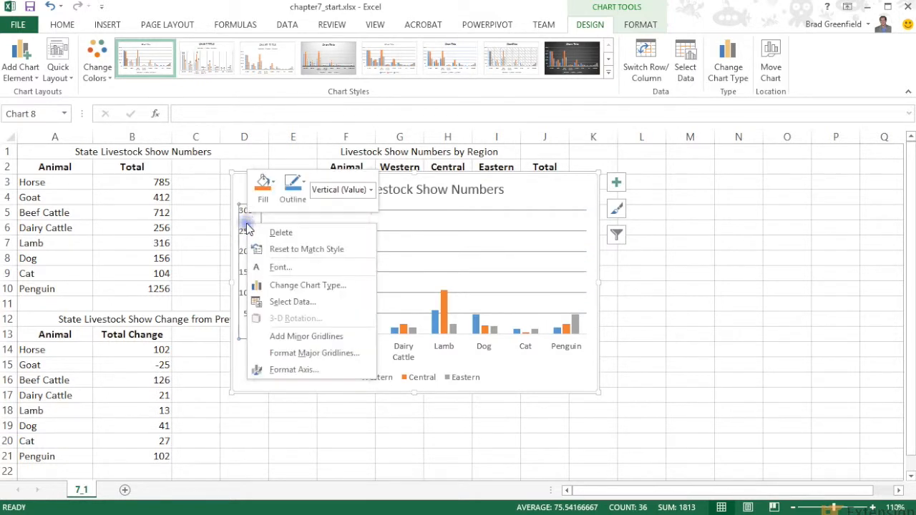
click(299, 373)
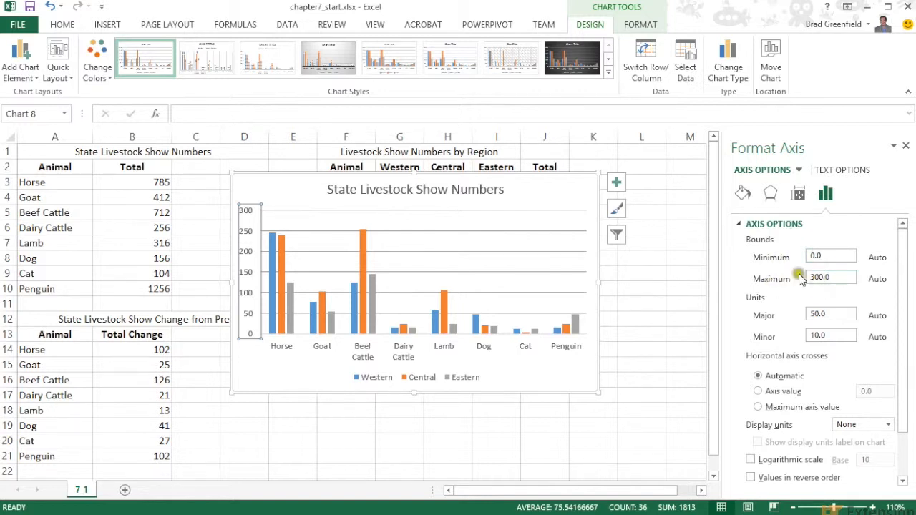
drag(541, 191, 558, 226)
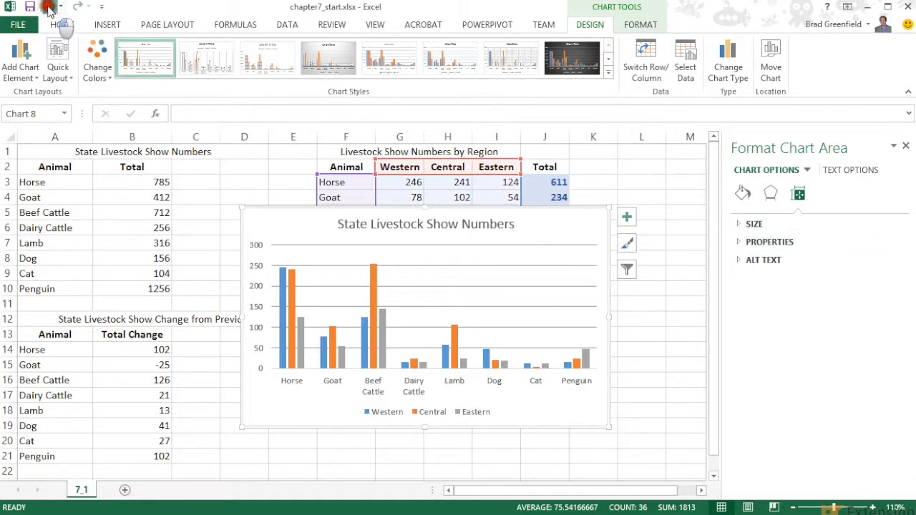
click(50, 7)
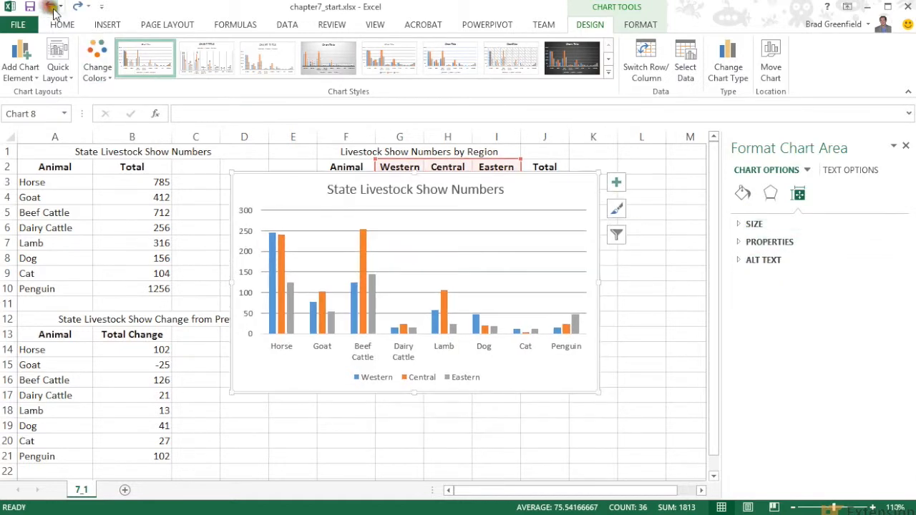
Set the vertical axis bounds to a maximum of 260 and a minimum of 0.
click(246, 212)
right_click(254, 262)
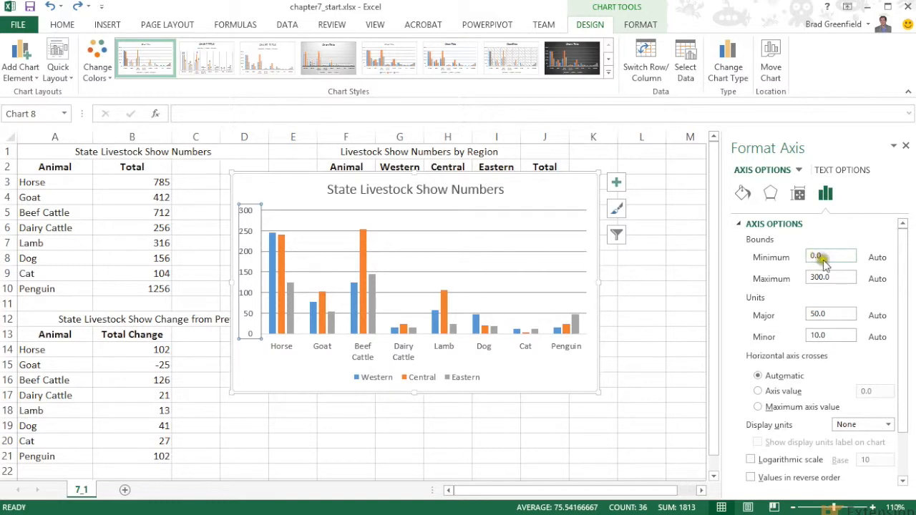
click(830, 278)
key(Return)
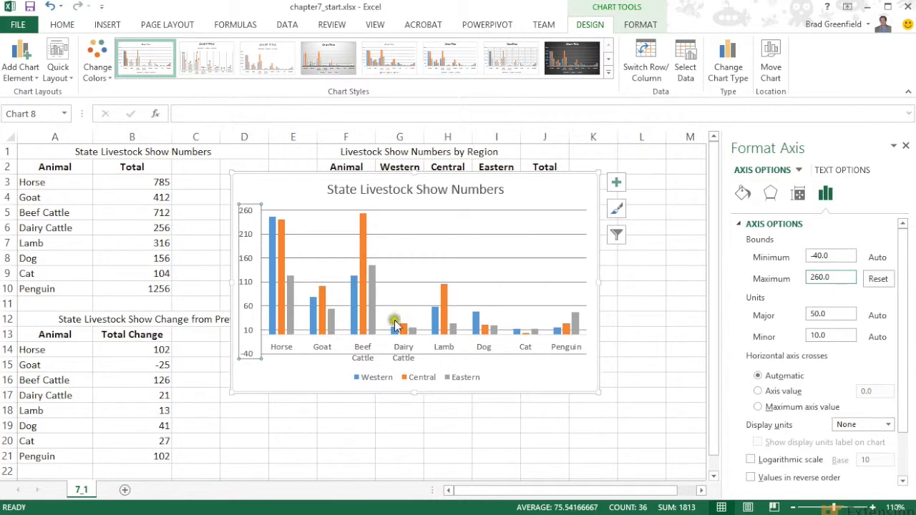
drag(831, 256, 793, 262)
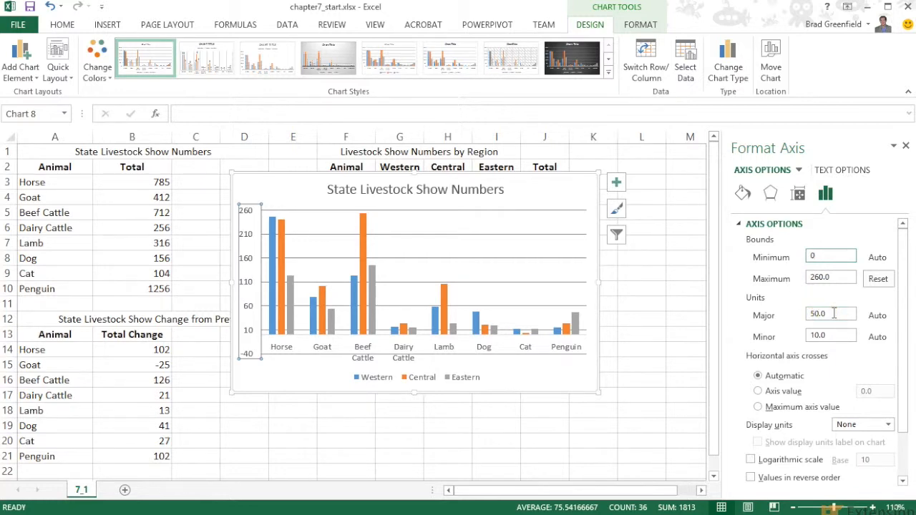
click(788, 302)
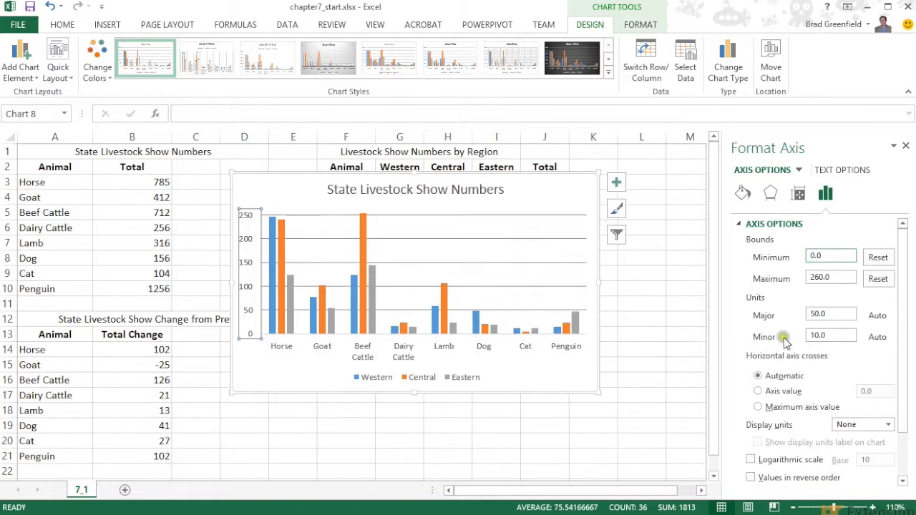
Try a major unit of 10 on the vertical axis, and set it back to 50.
double_click(818, 313)
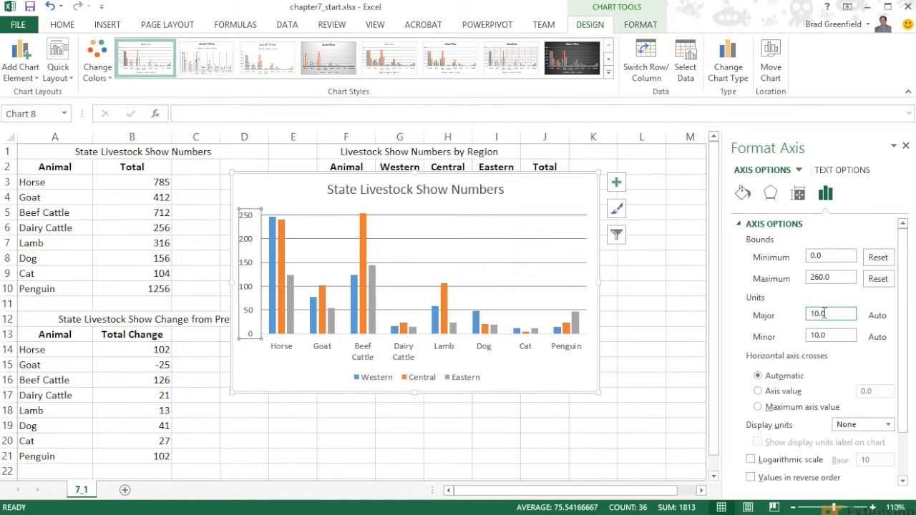
key(Return)
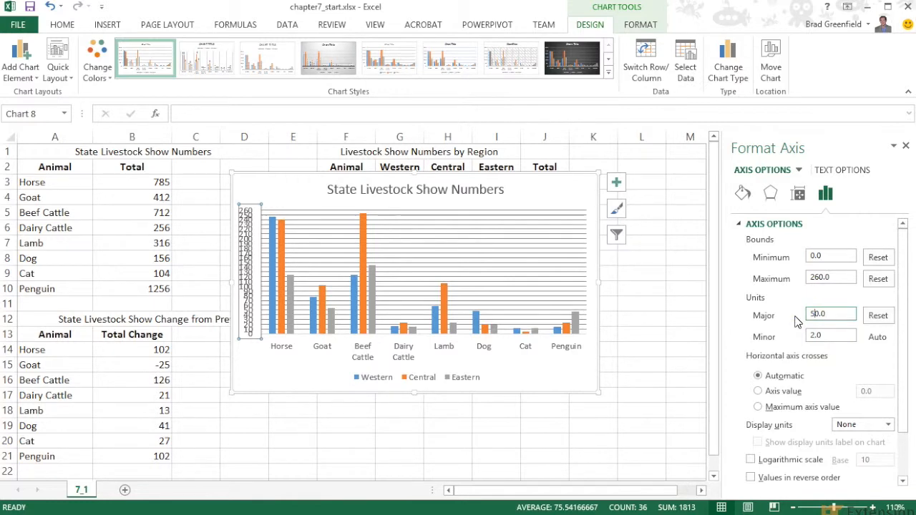
click(785, 335)
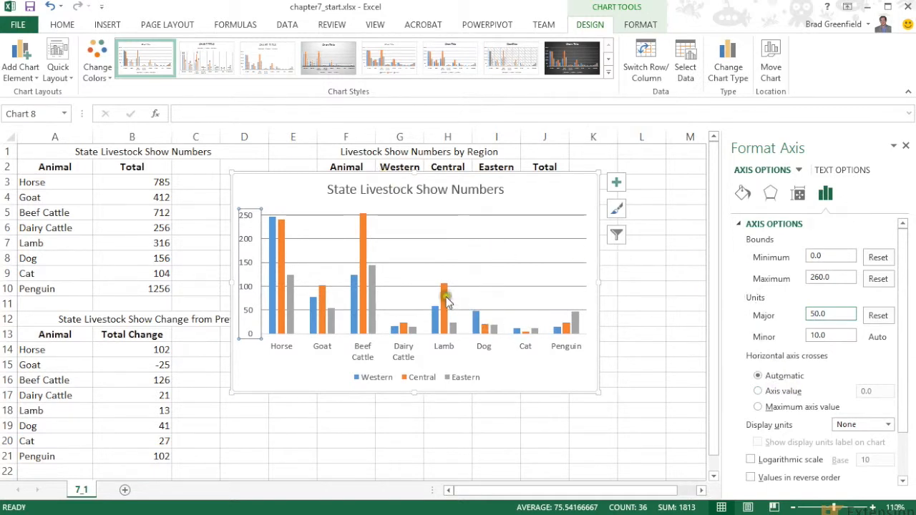
Examine the formatting options of the Central, Western and Eastern data series, and close them without changes.
click(364, 249)
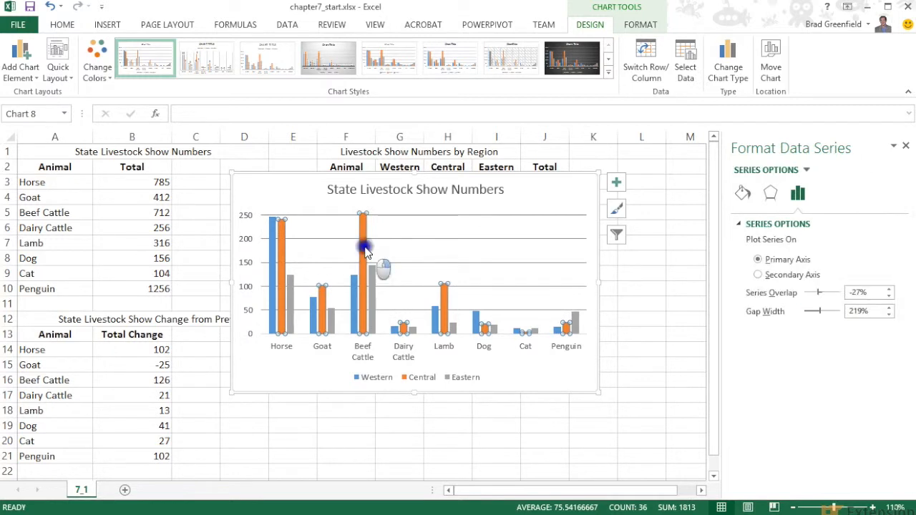
right_click(365, 250)
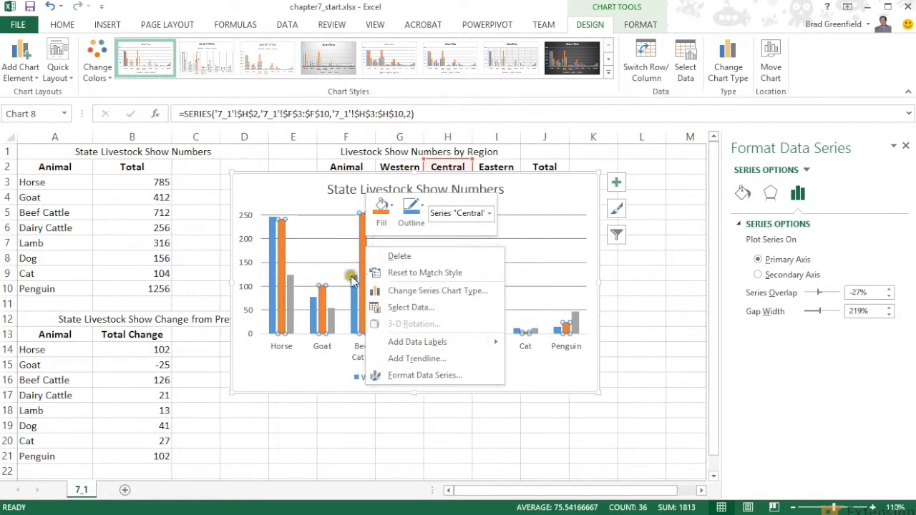
click(363, 235)
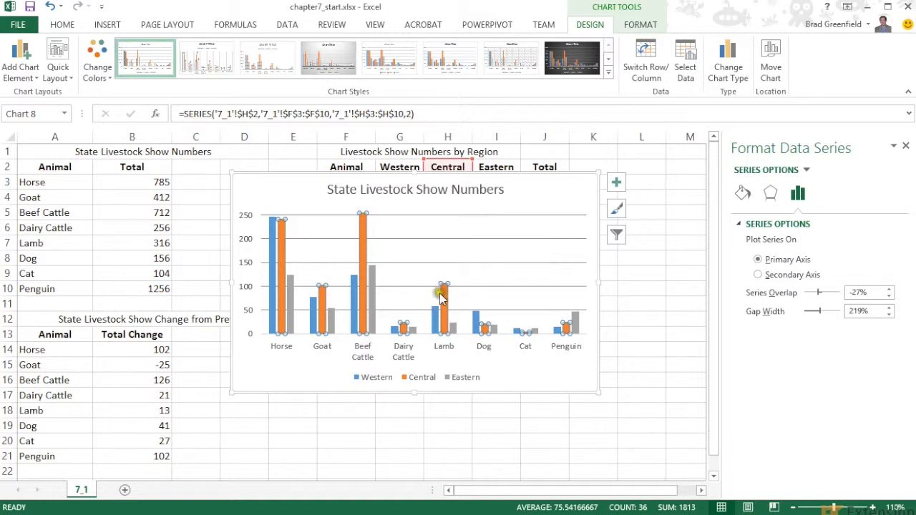
click(435, 324)
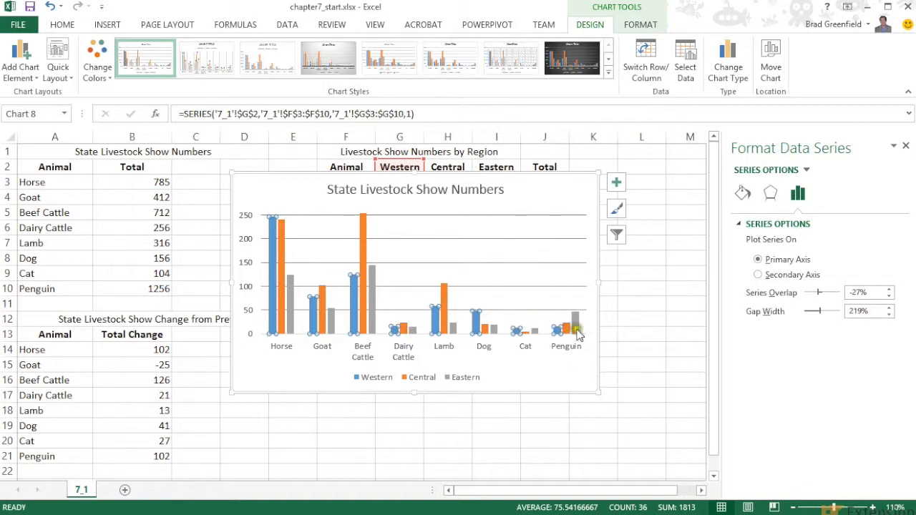
click(576, 325)
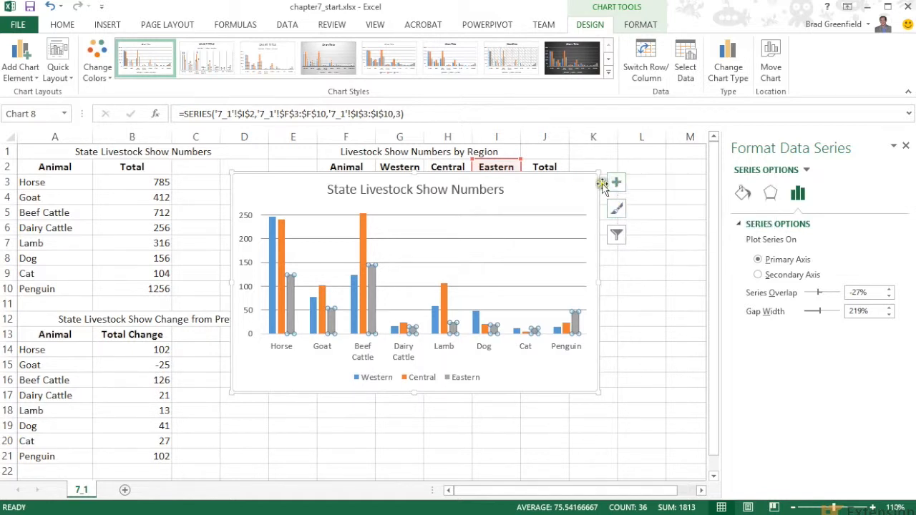
click(906, 147)
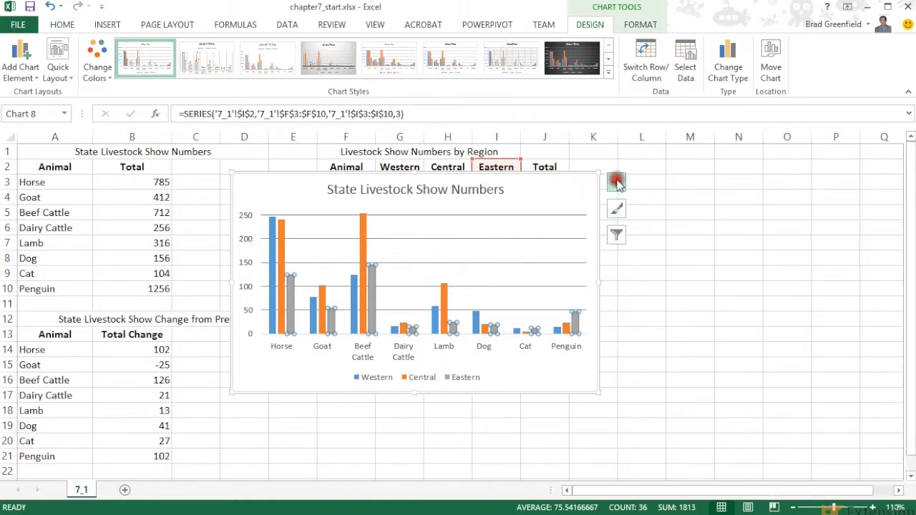
Add axis titles to the chart and remove them again, and try out the data labels element.
click(617, 183)
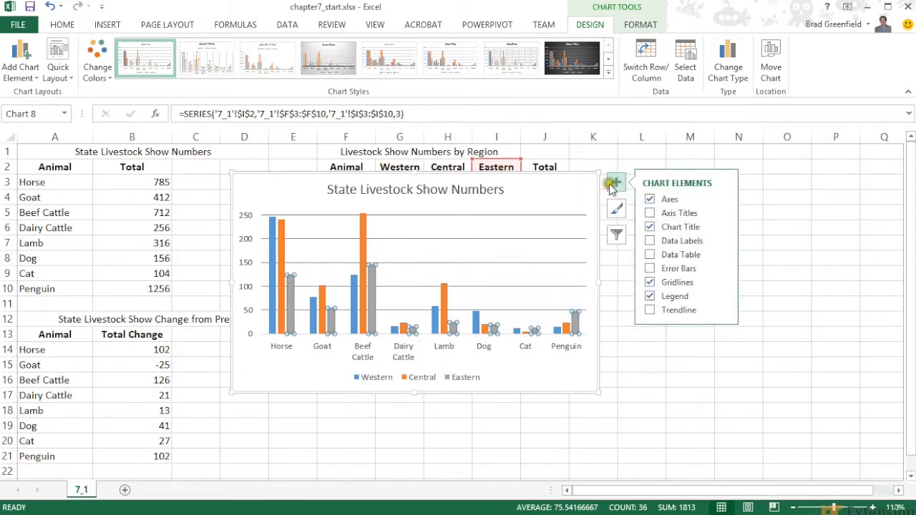
click(652, 212)
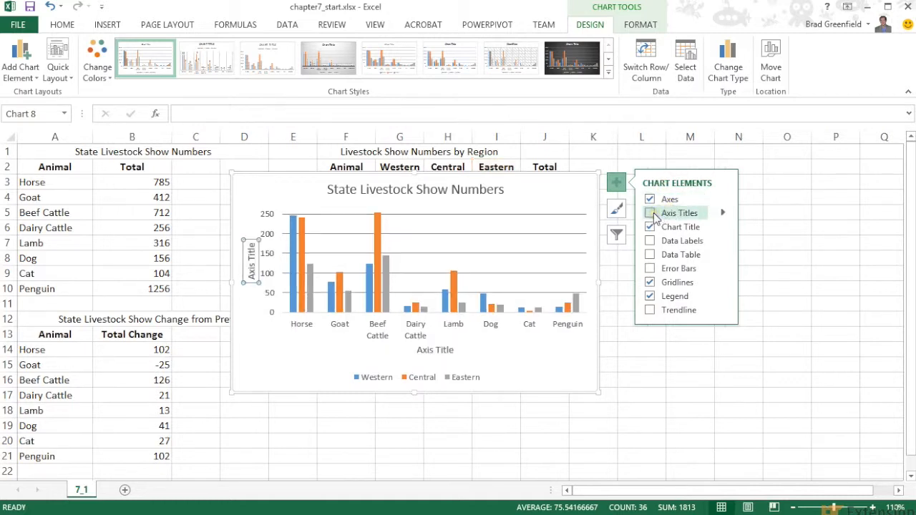
click(652, 212)
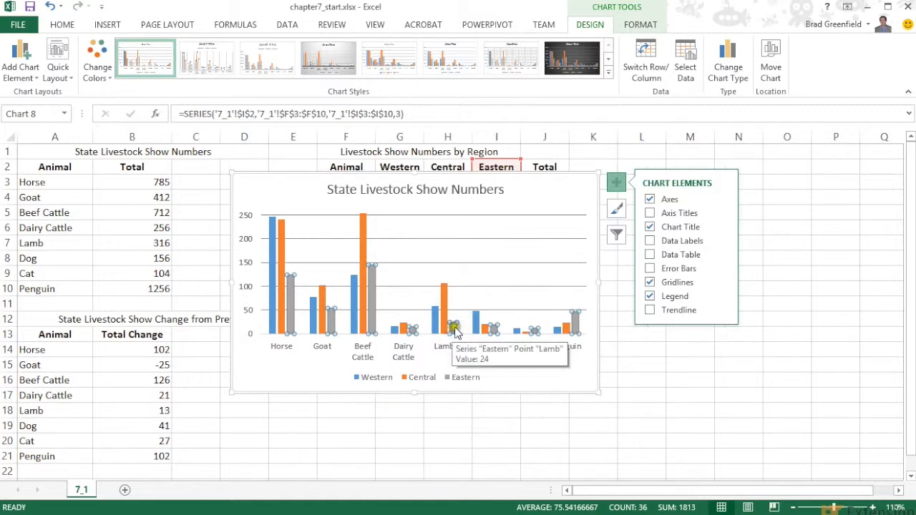
click(502, 255)
click(650, 241)
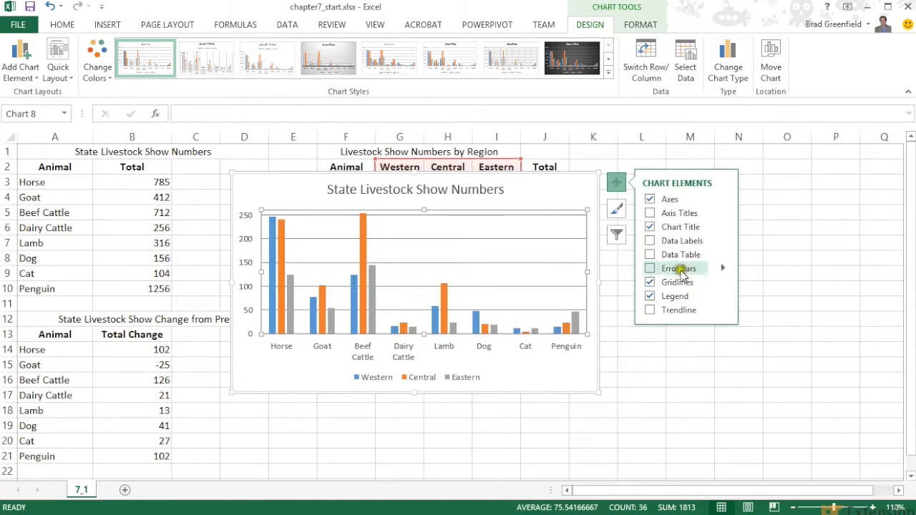
Toggle the gridlines off and on, and remove and re-add the legend so it sits beside the plot area.
click(650, 283)
click(650, 284)
click(649, 296)
click(651, 296)
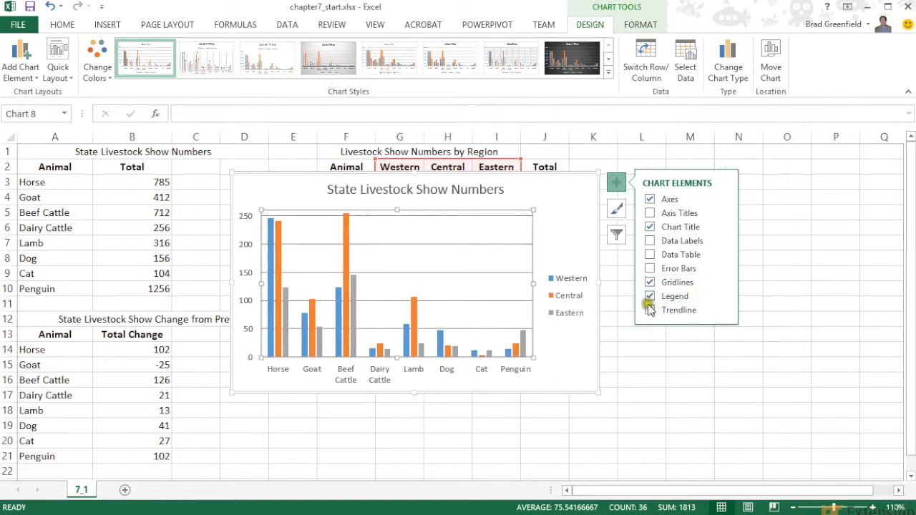
Try a linear trendline on the Western series and remove it from the chart again.
click(649, 313)
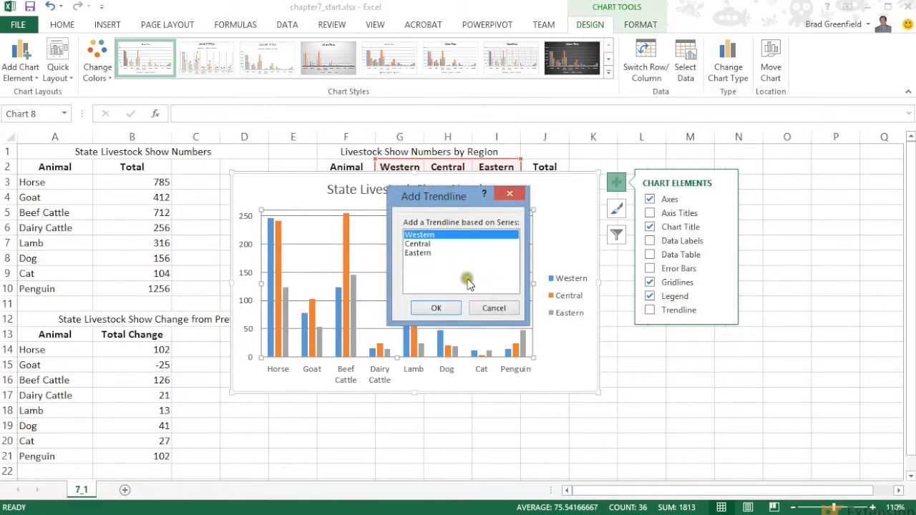
click(437, 307)
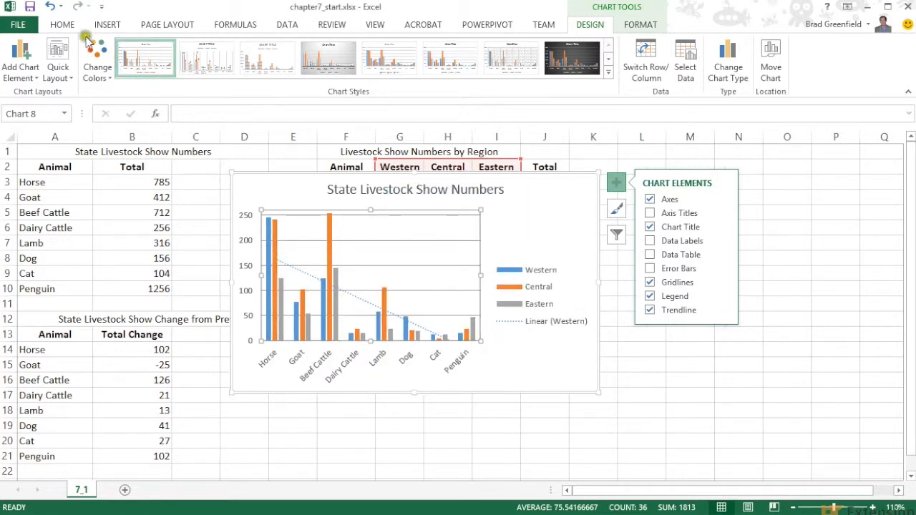
click(649, 310)
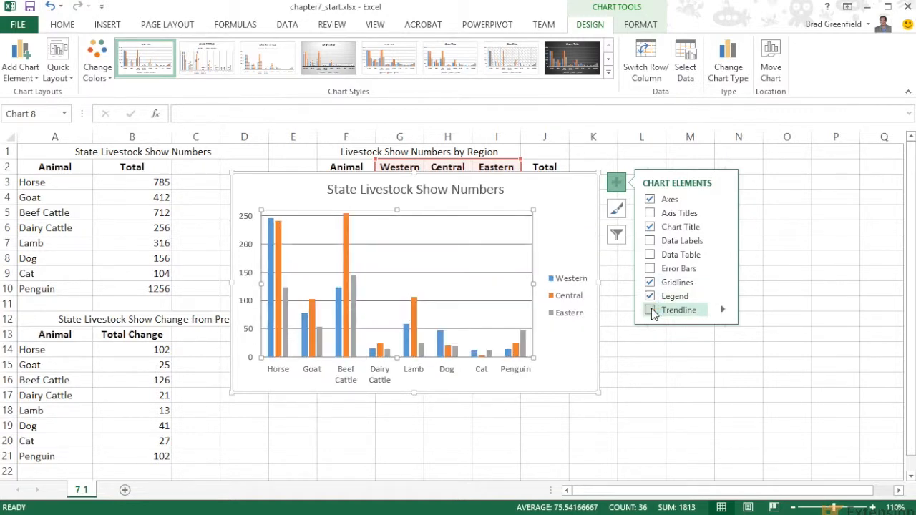
Try out several styles from the chart style gallery, and return the chart to Style 1.
click(617, 210)
drag(781, 250, 783, 349)
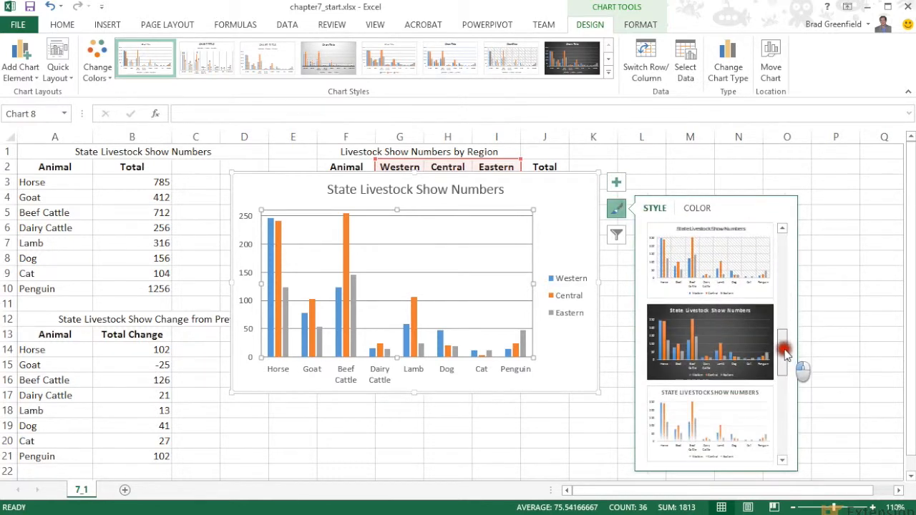
click(727, 420)
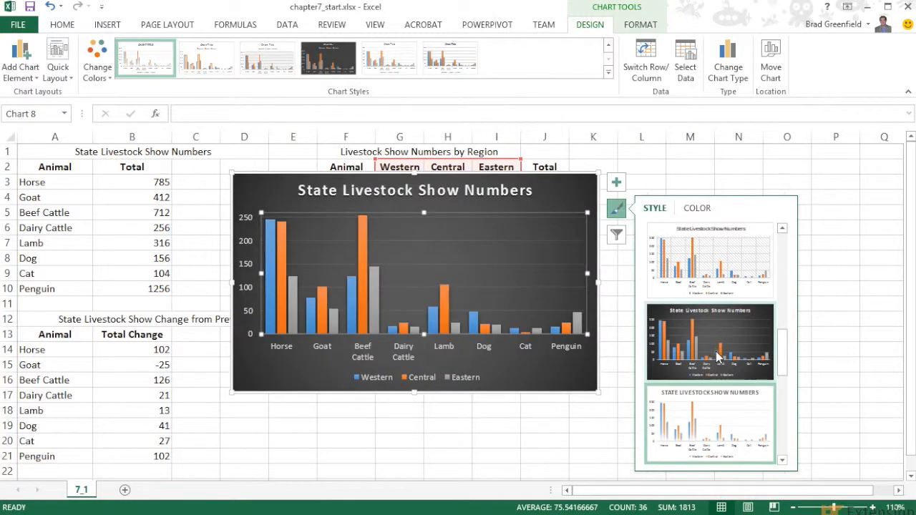
click(724, 270)
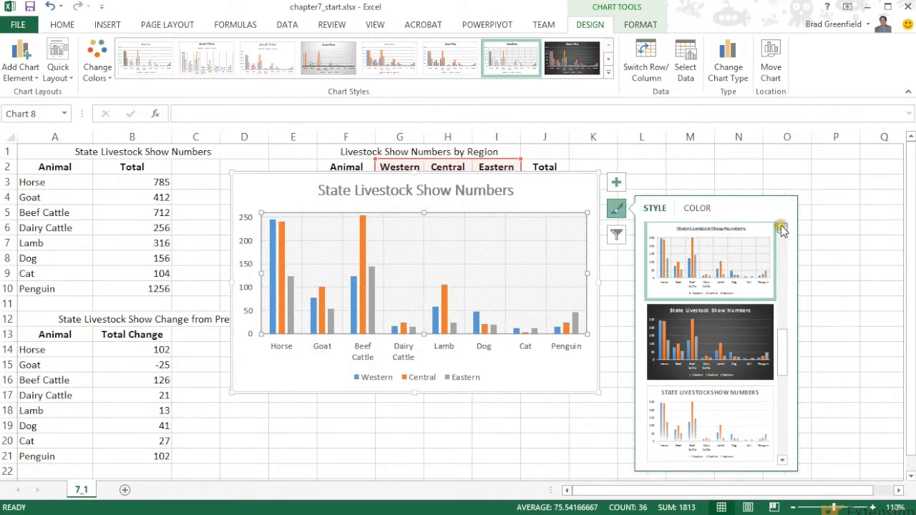
click(781, 228)
drag(781, 316, 797, 442)
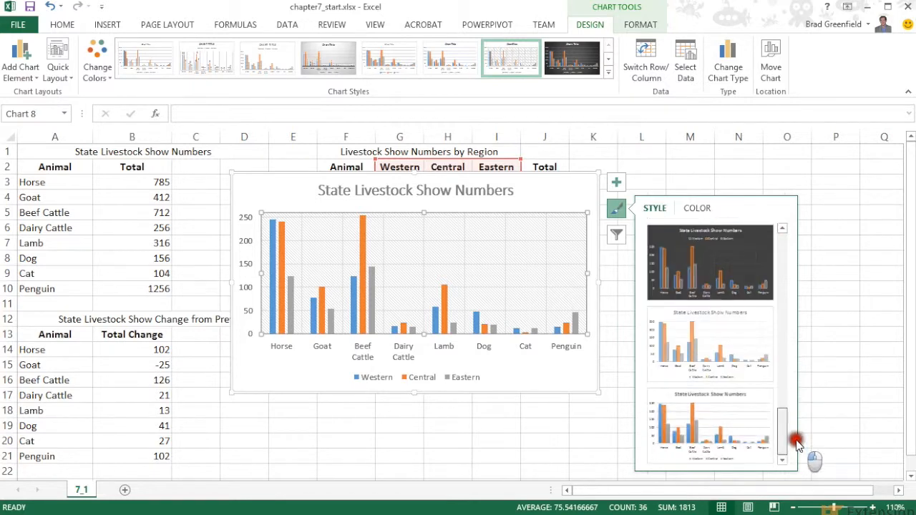
click(758, 434)
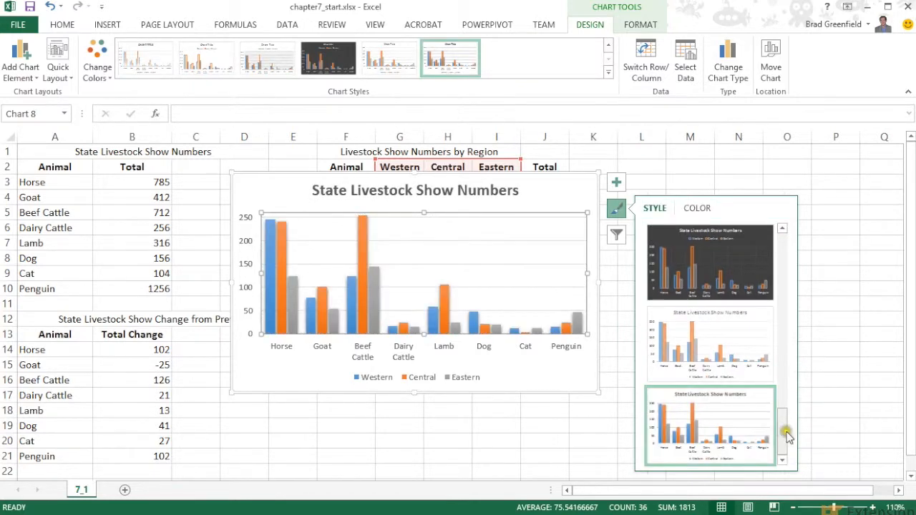
drag(785, 431, 778, 256)
click(734, 262)
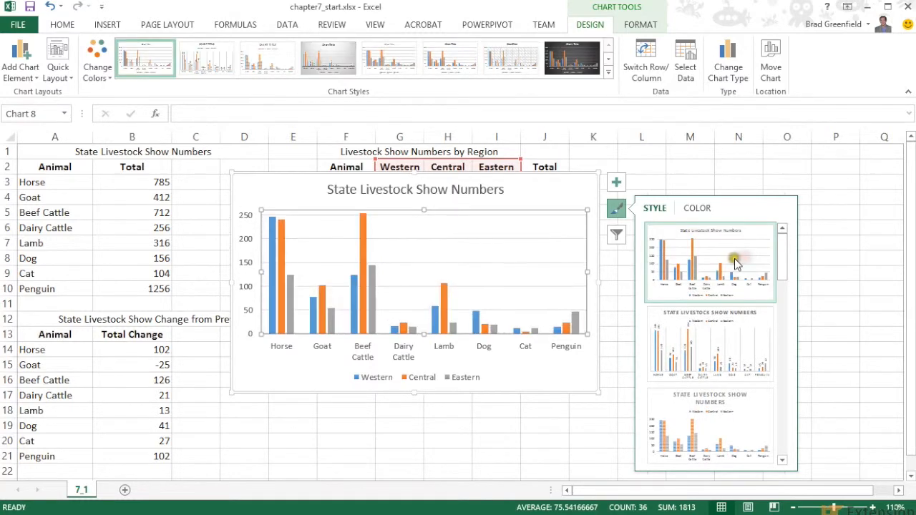
Examine the chart filter options for series and categories, and close them without changes.
click(616, 235)
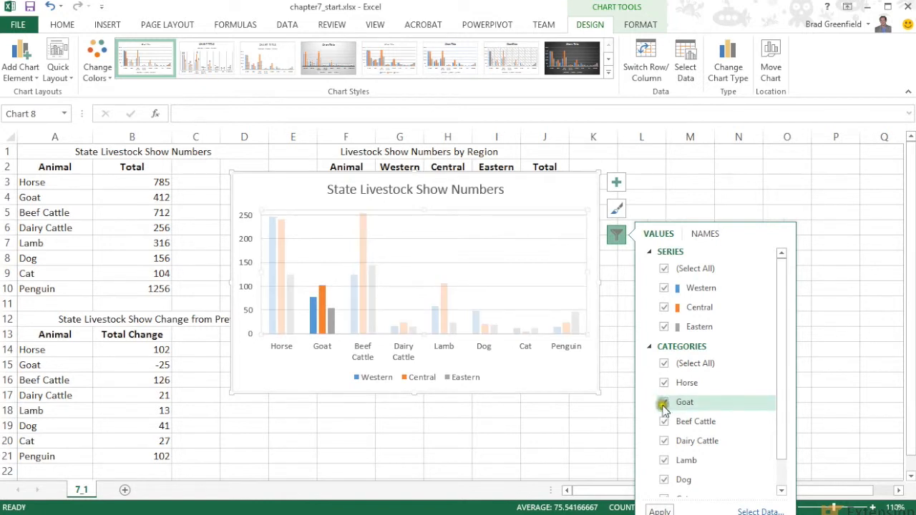
drag(779, 358, 779, 402)
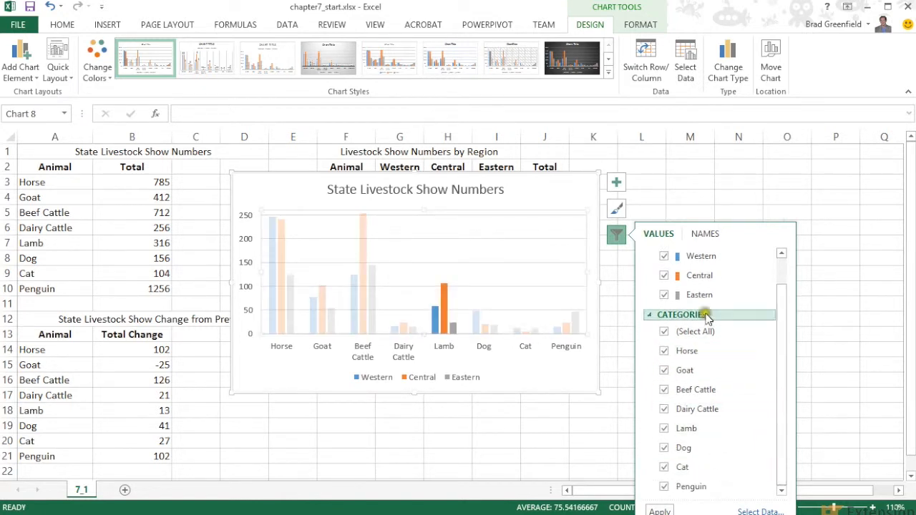
click(646, 212)
click(644, 212)
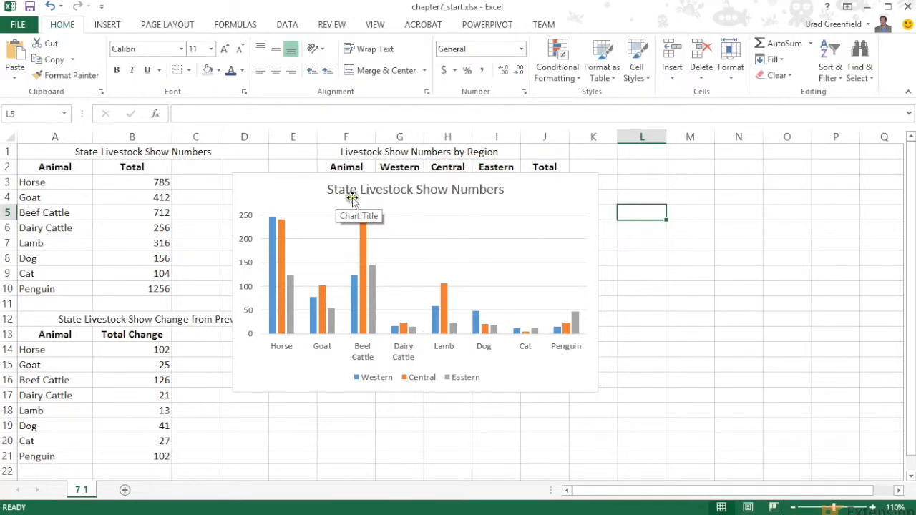
Apply the dark Style 8 to the column chart.
click(295, 199)
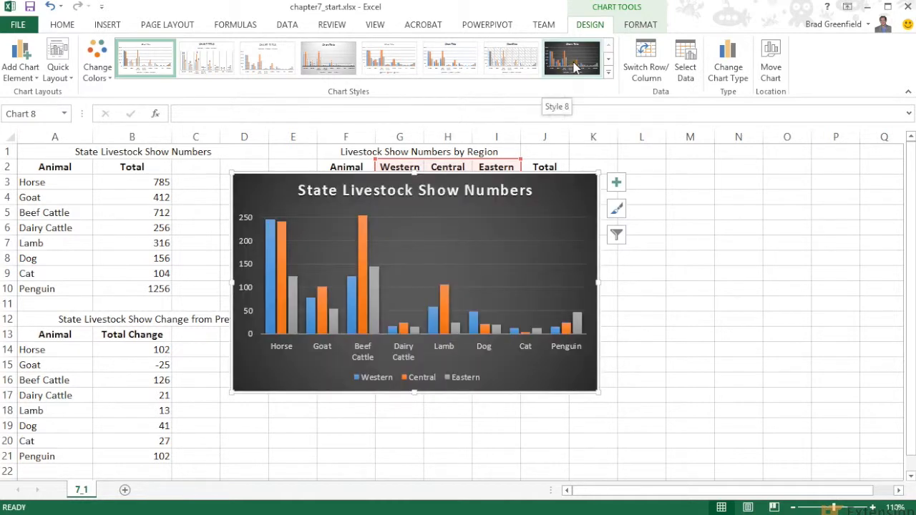
click(574, 66)
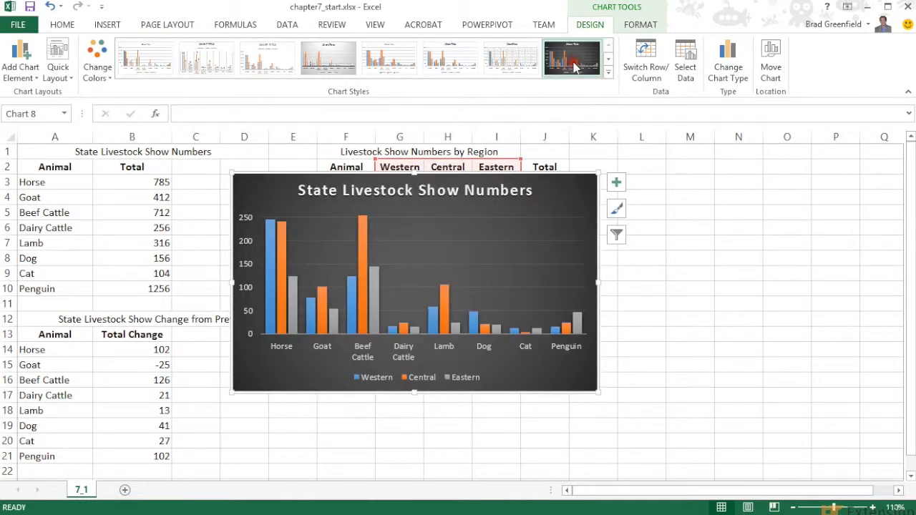
click(430, 232)
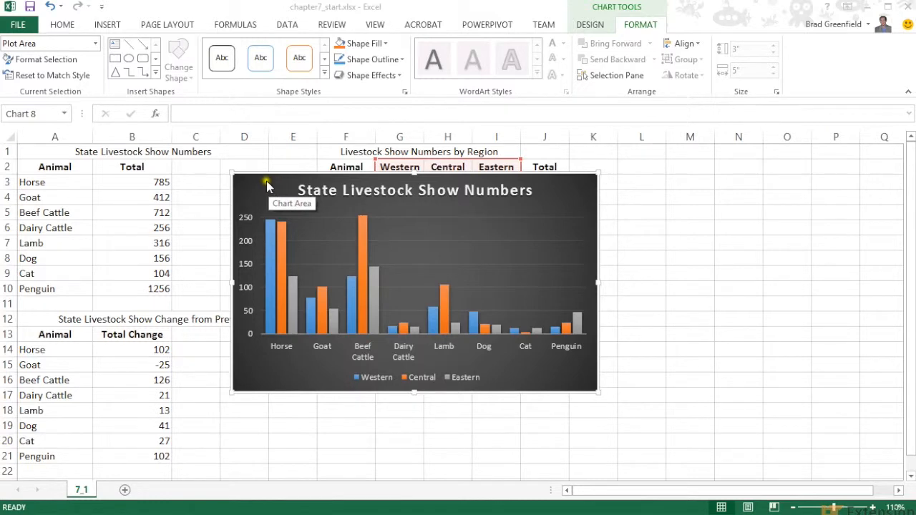
Fill the chart's plot area with a light gray theme color.
click(325, 229)
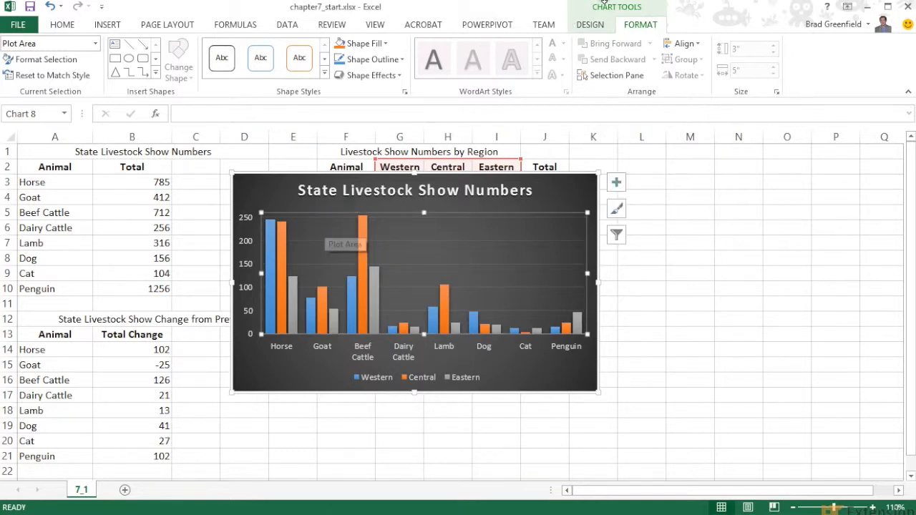
click(598, 25)
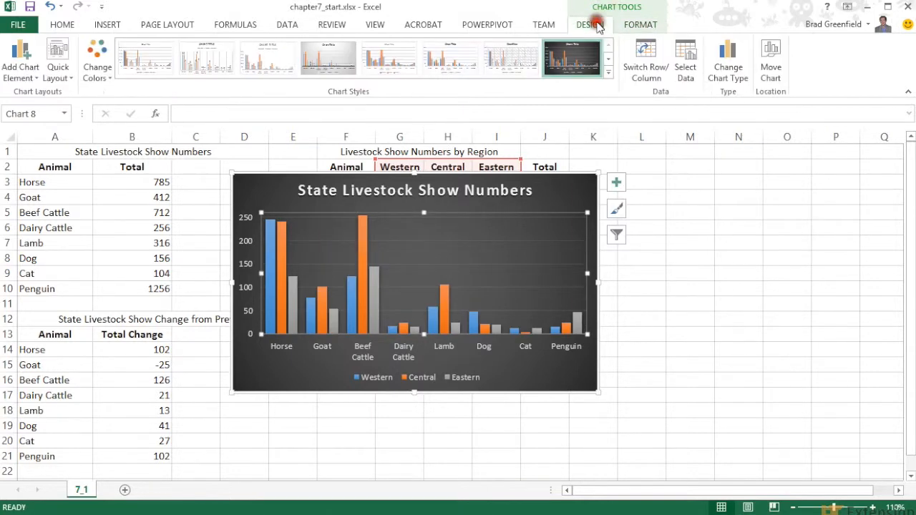
click(633, 25)
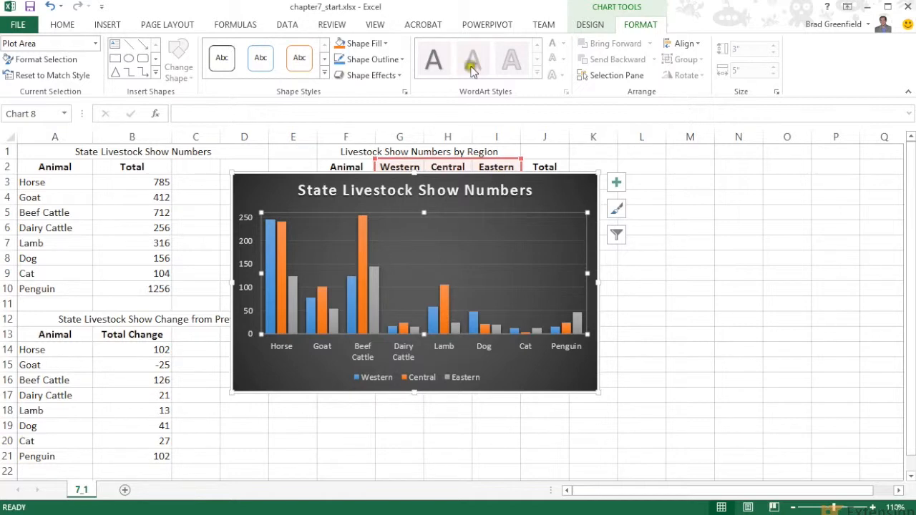
click(386, 43)
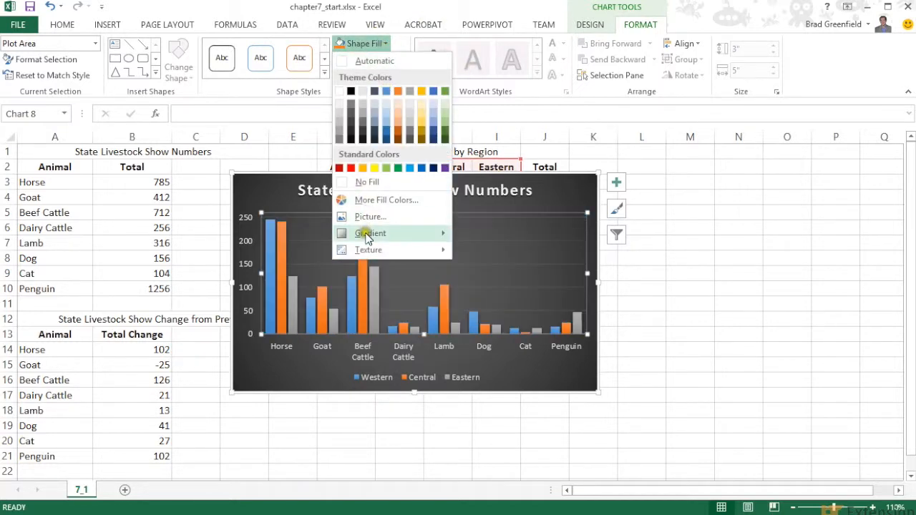
mouse_move(386, 236)
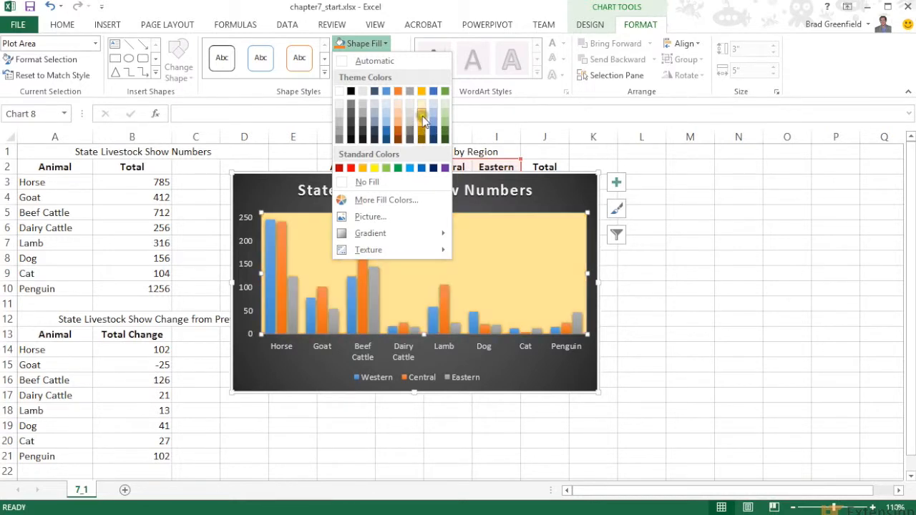
click(340, 123)
click(562, 186)
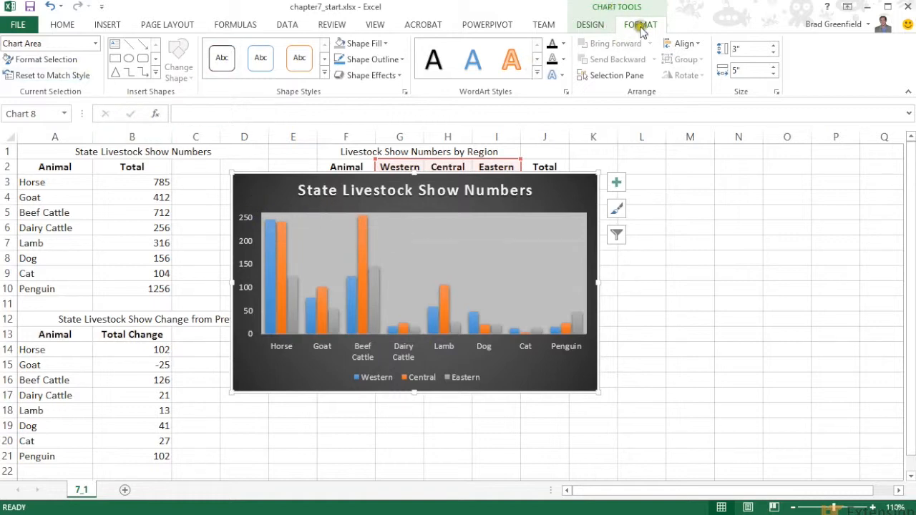
Set the outline of the vertical axis major gridlines to a near-black theme color.
click(94, 44)
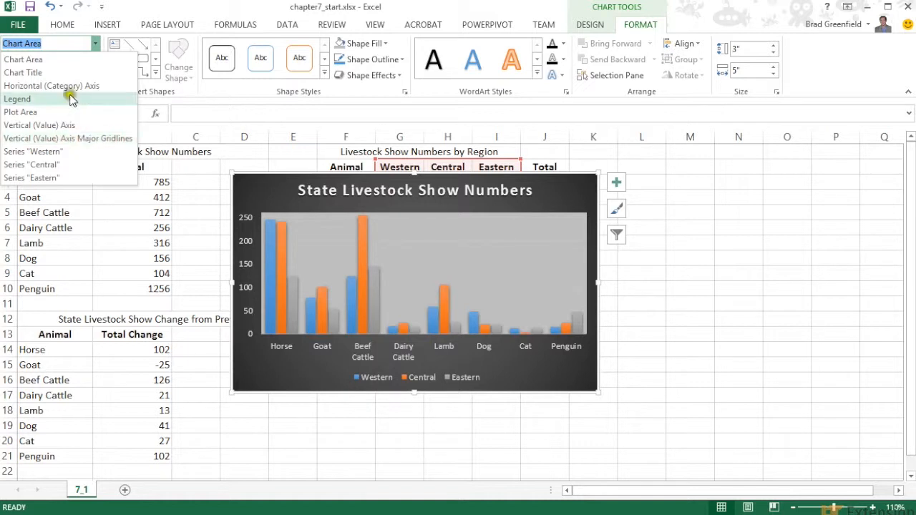
click(95, 141)
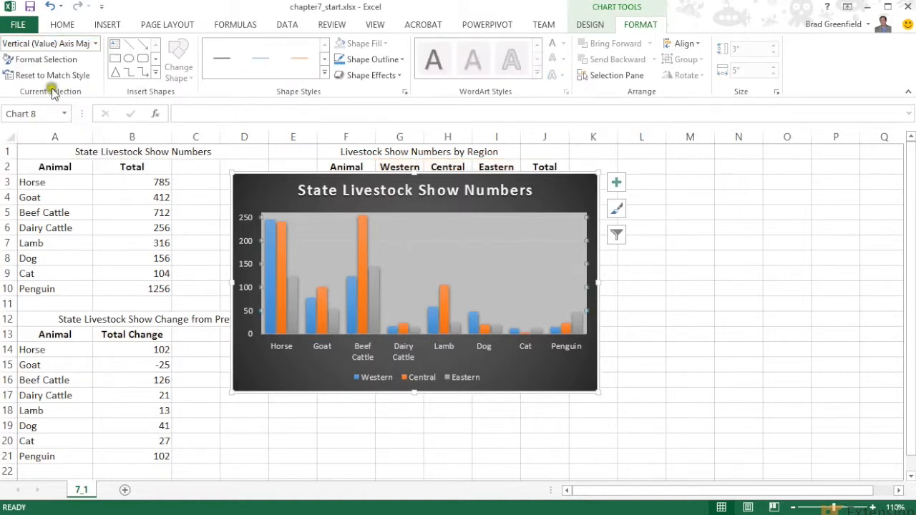
click(395, 61)
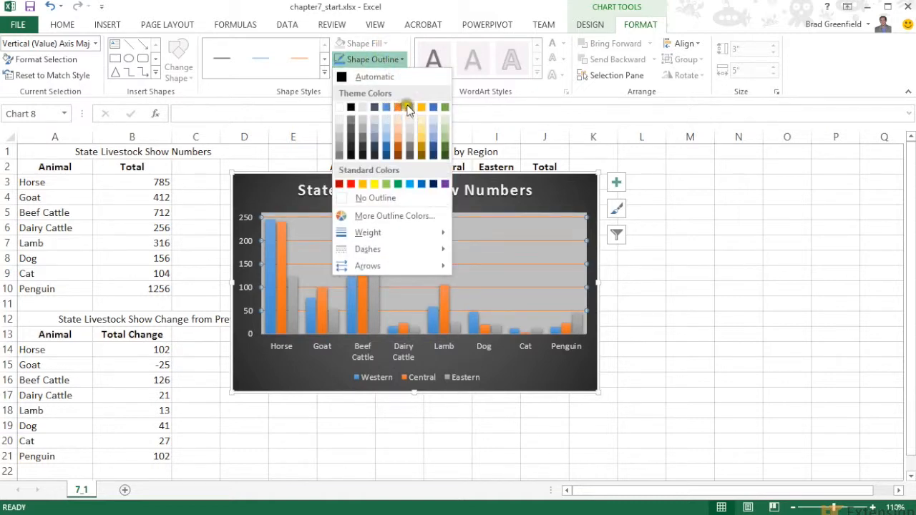
click(352, 150)
click(547, 194)
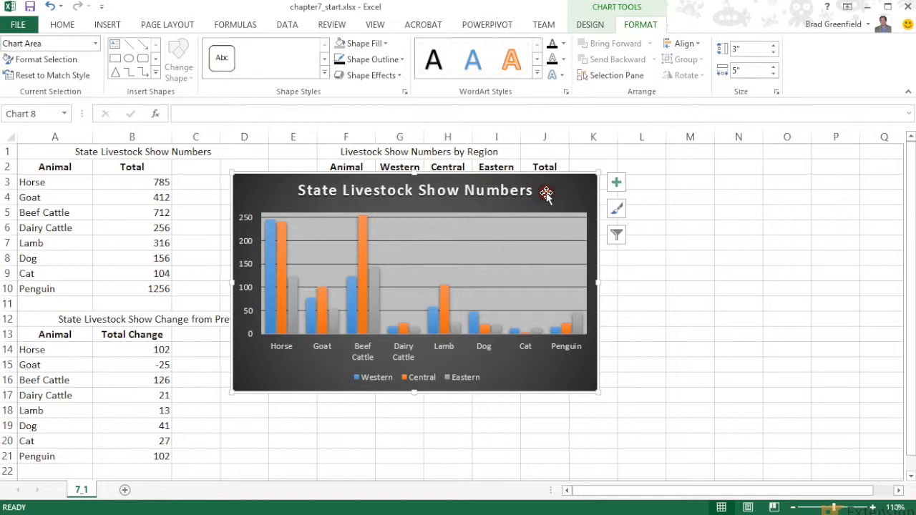
Fill the chart title's background with light blue and color its text red.
click(485, 193)
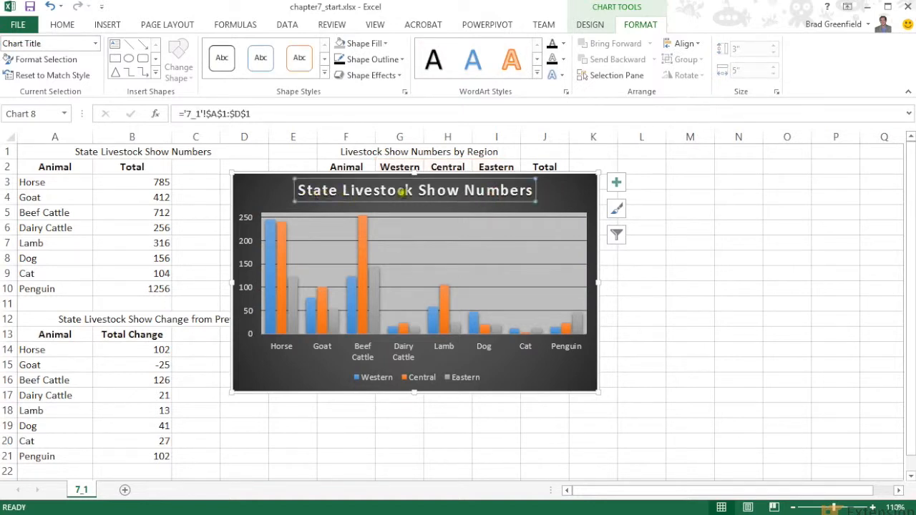
click(398, 60)
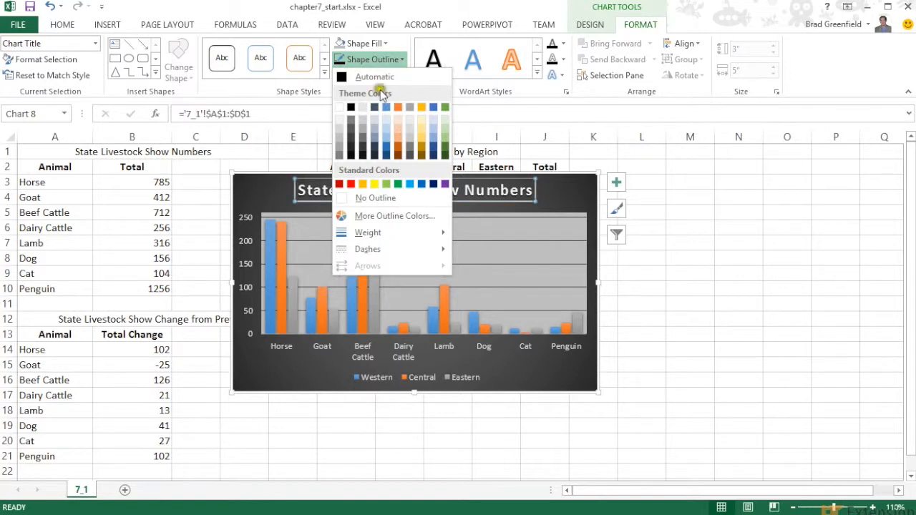
click(361, 43)
click(362, 43)
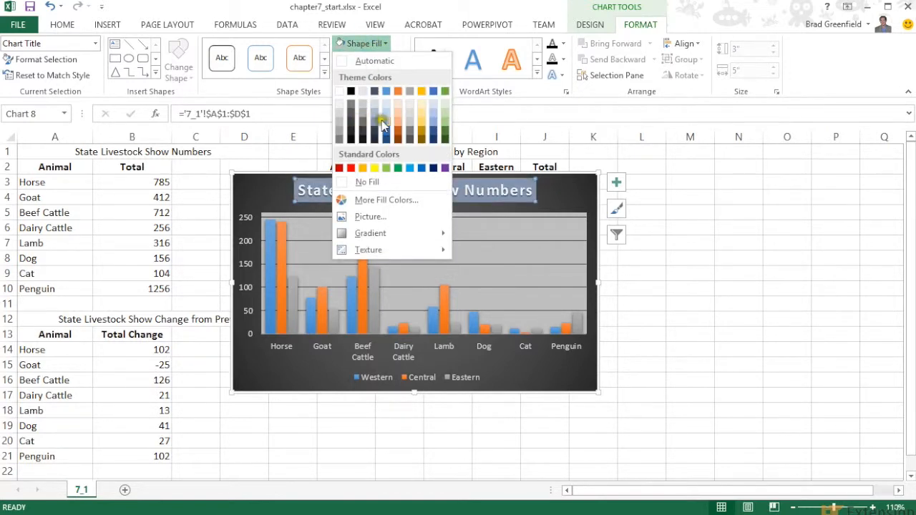
click(433, 107)
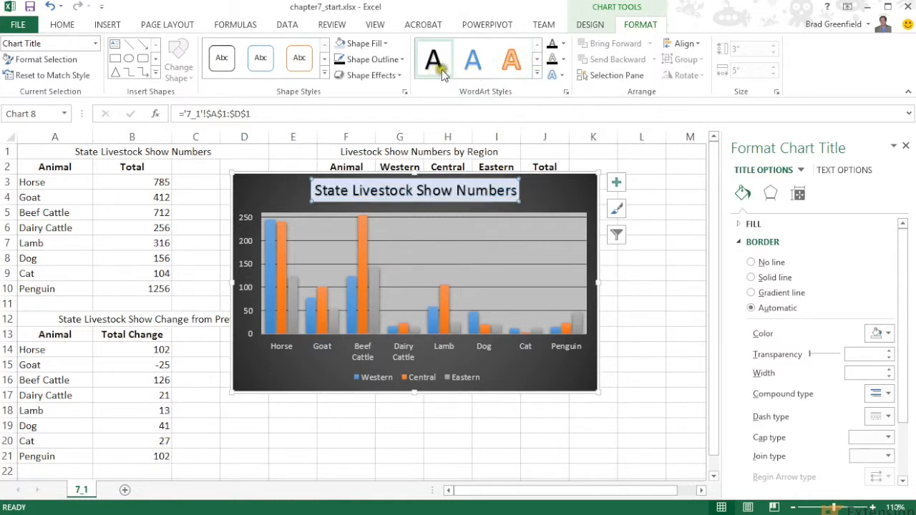
click(563, 44)
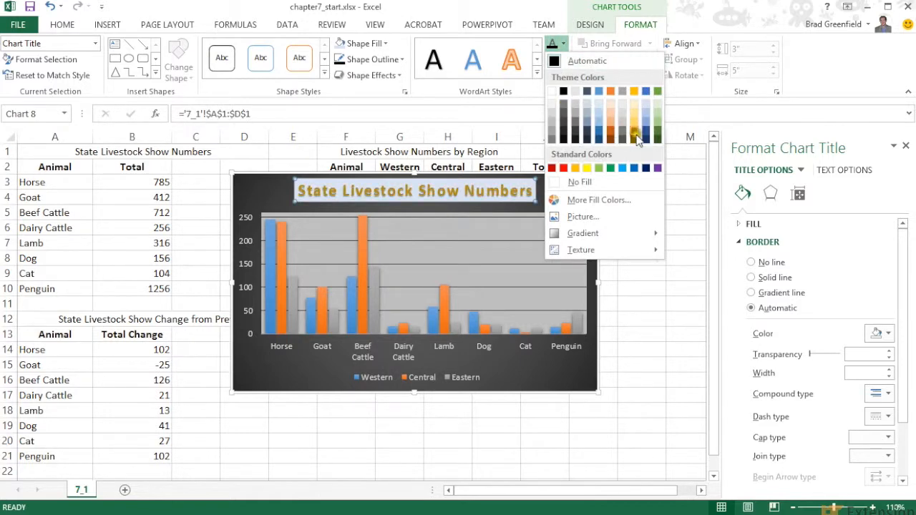
click(563, 169)
click(555, 188)
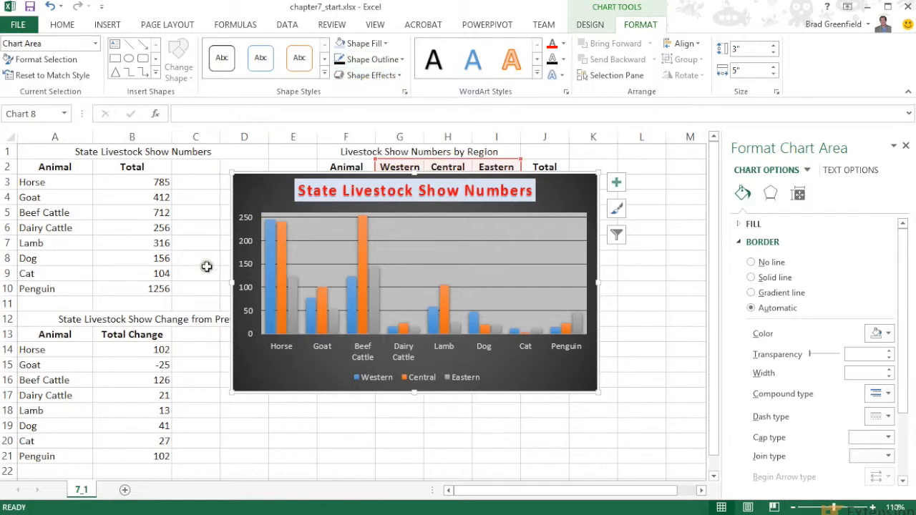
Cut the finished column chart from the worksheet.
click(282, 409)
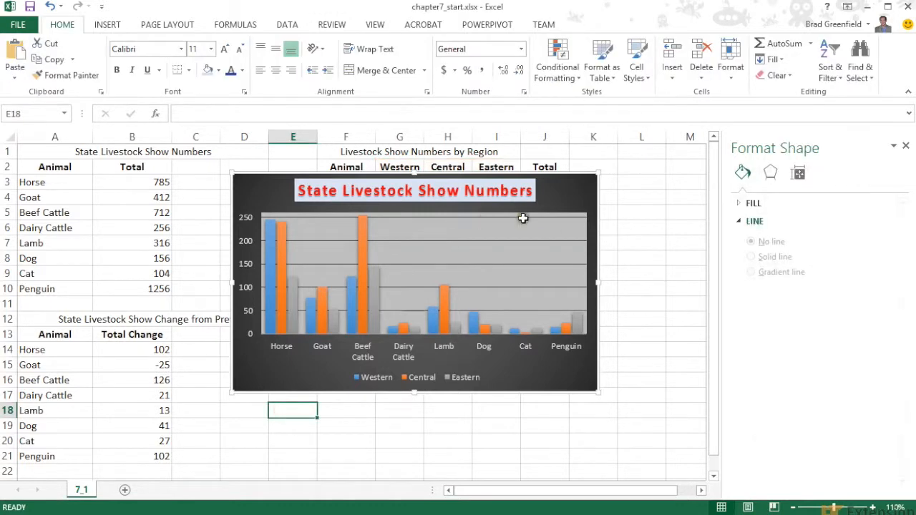
click(555, 193)
right_click(557, 189)
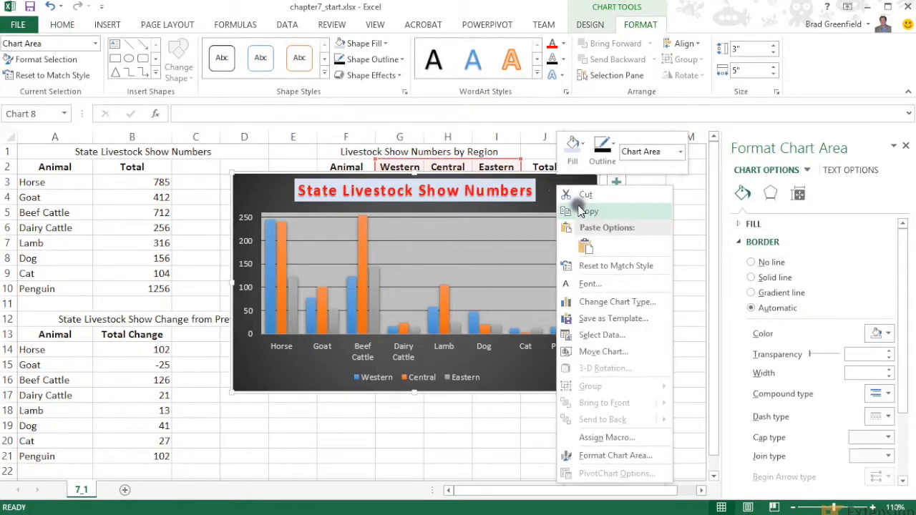
click(576, 194)
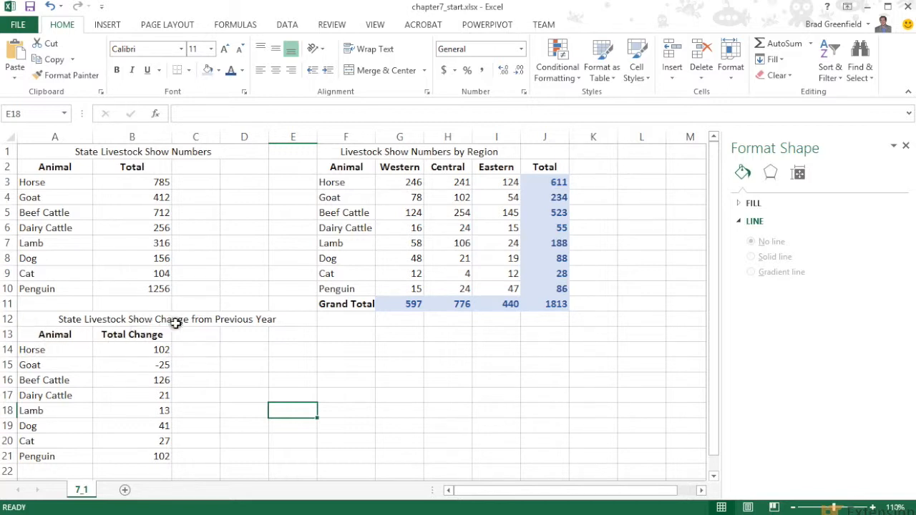
Create a pie chart from the livestock change data in A13:B21 and reposition it on the sheet.
click(120, 366)
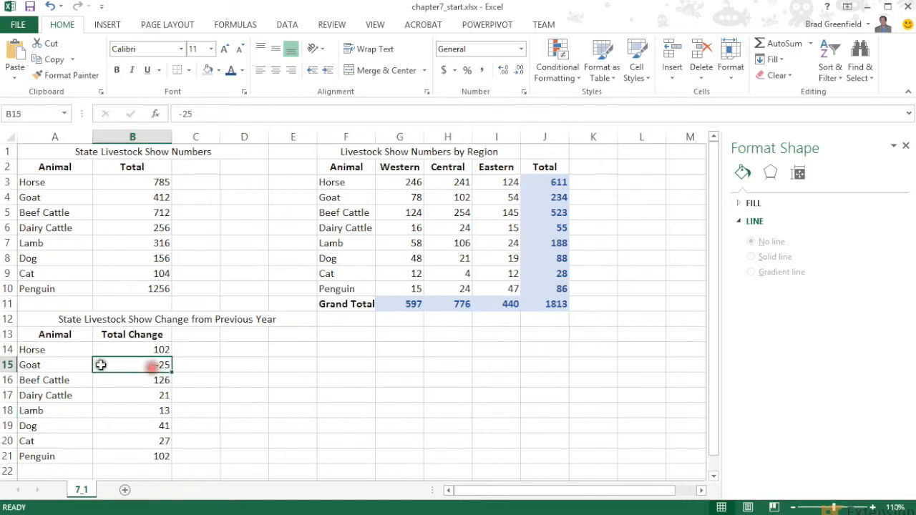
drag(29, 334, 164, 462)
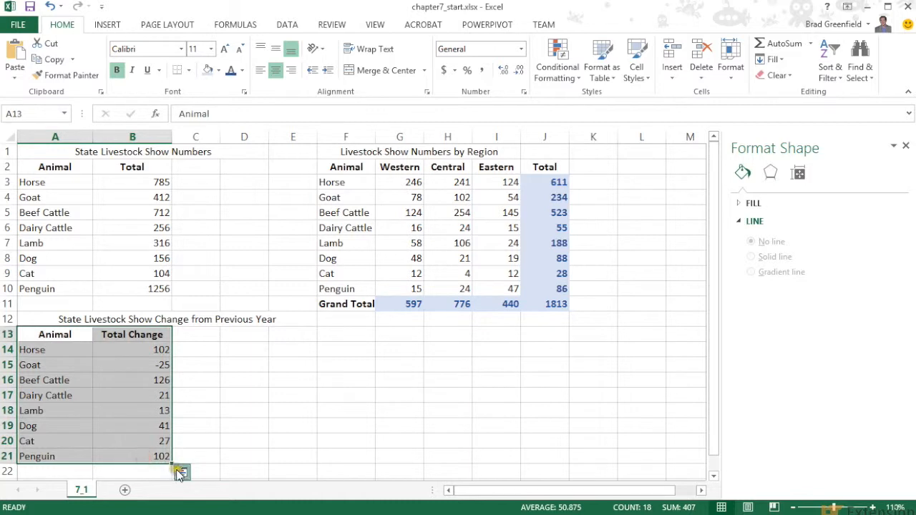
click(182, 471)
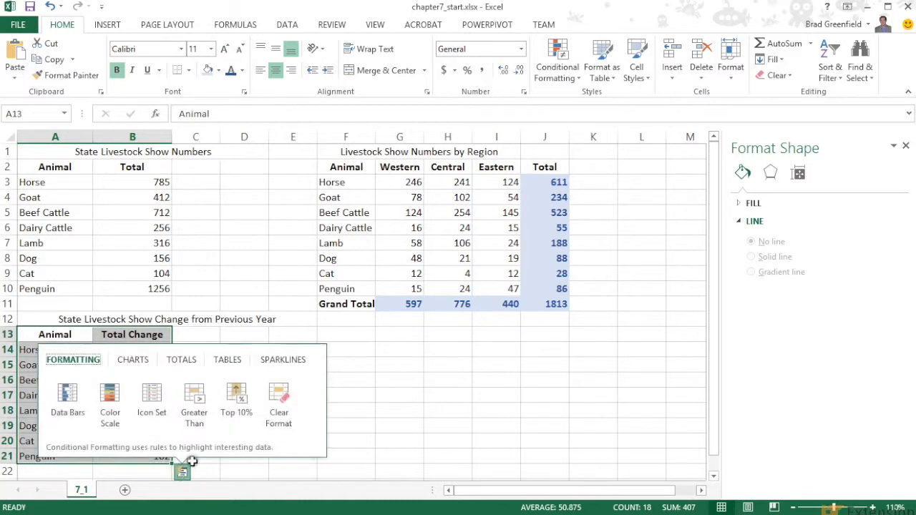
click(133, 359)
click(151, 392)
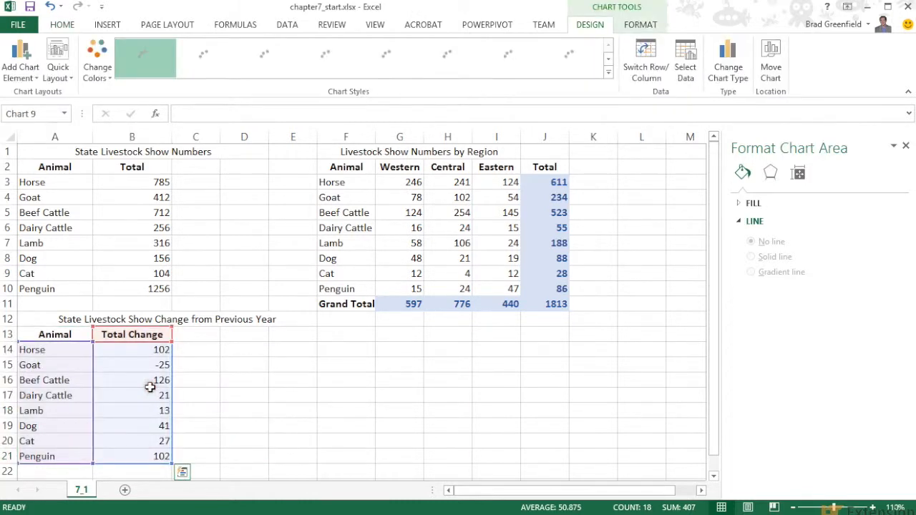
drag(432, 227, 458, 213)
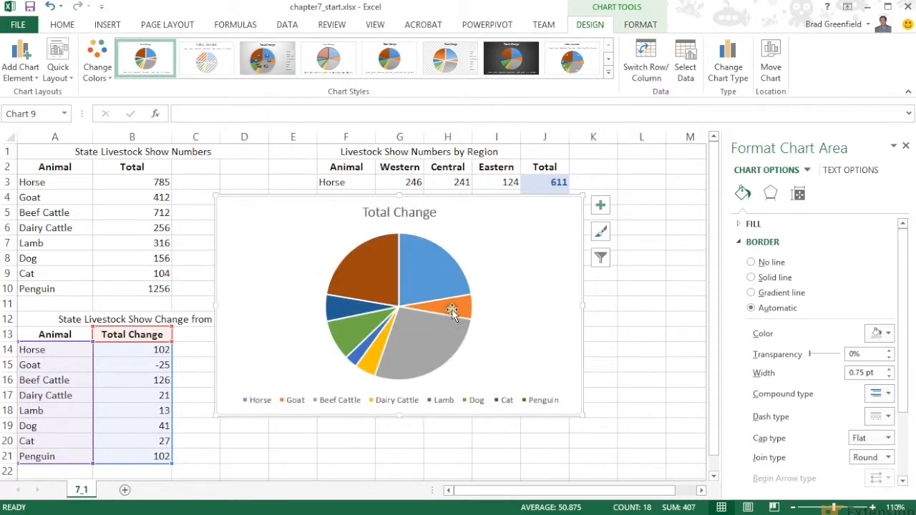
mouse_move(458, 309)
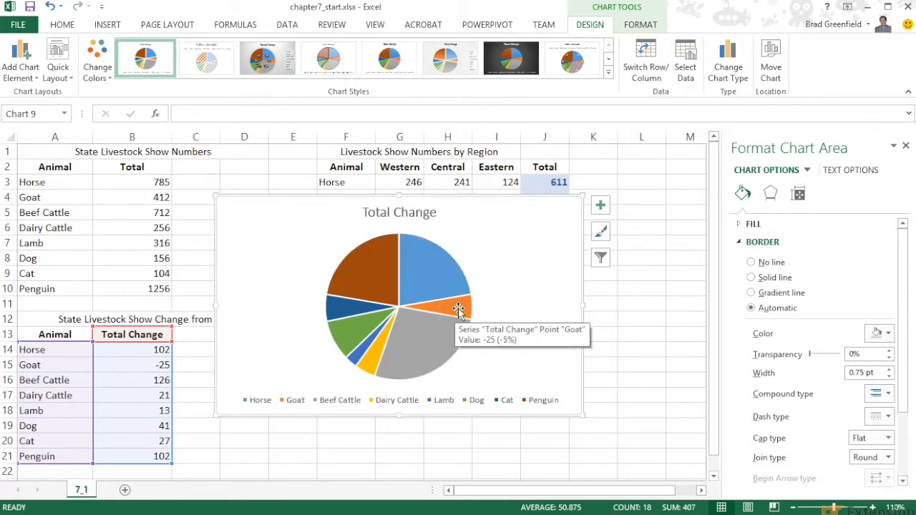